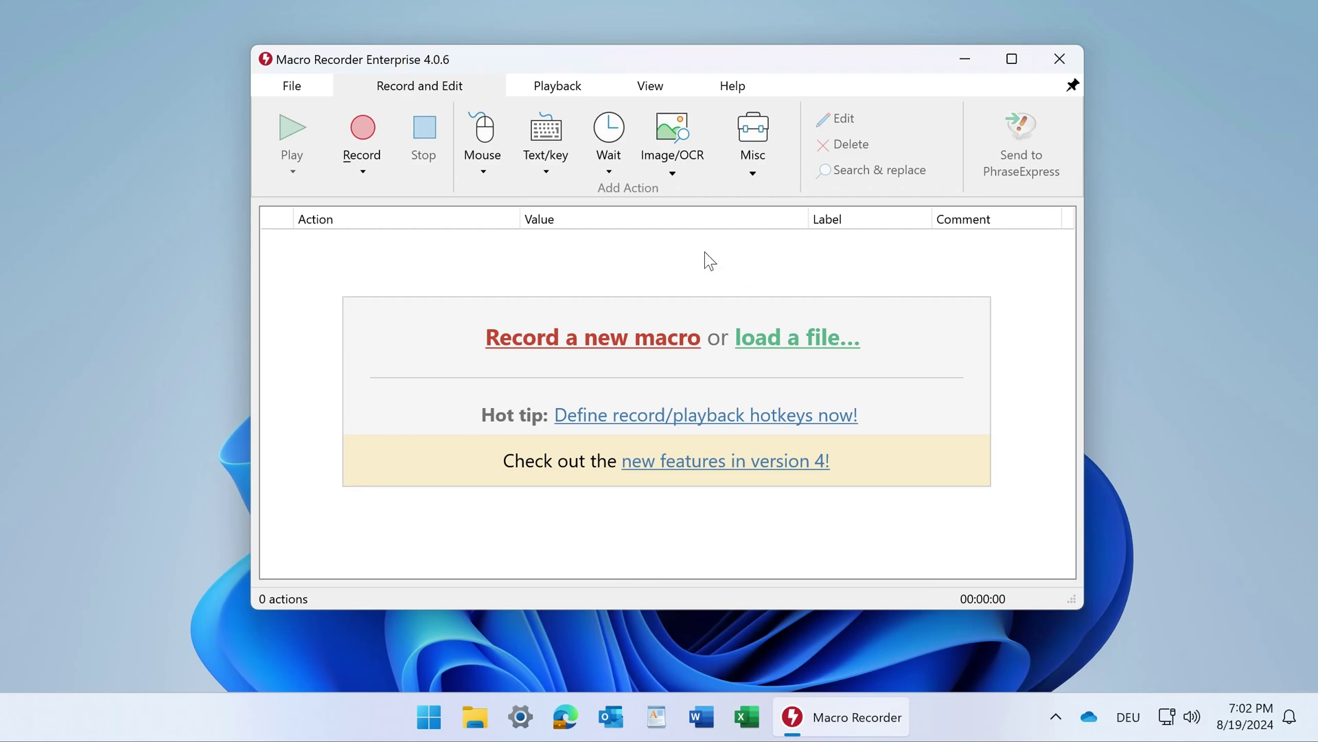
Turn on line numbers in the action list, leaving action overlays off.
key(alt+v)
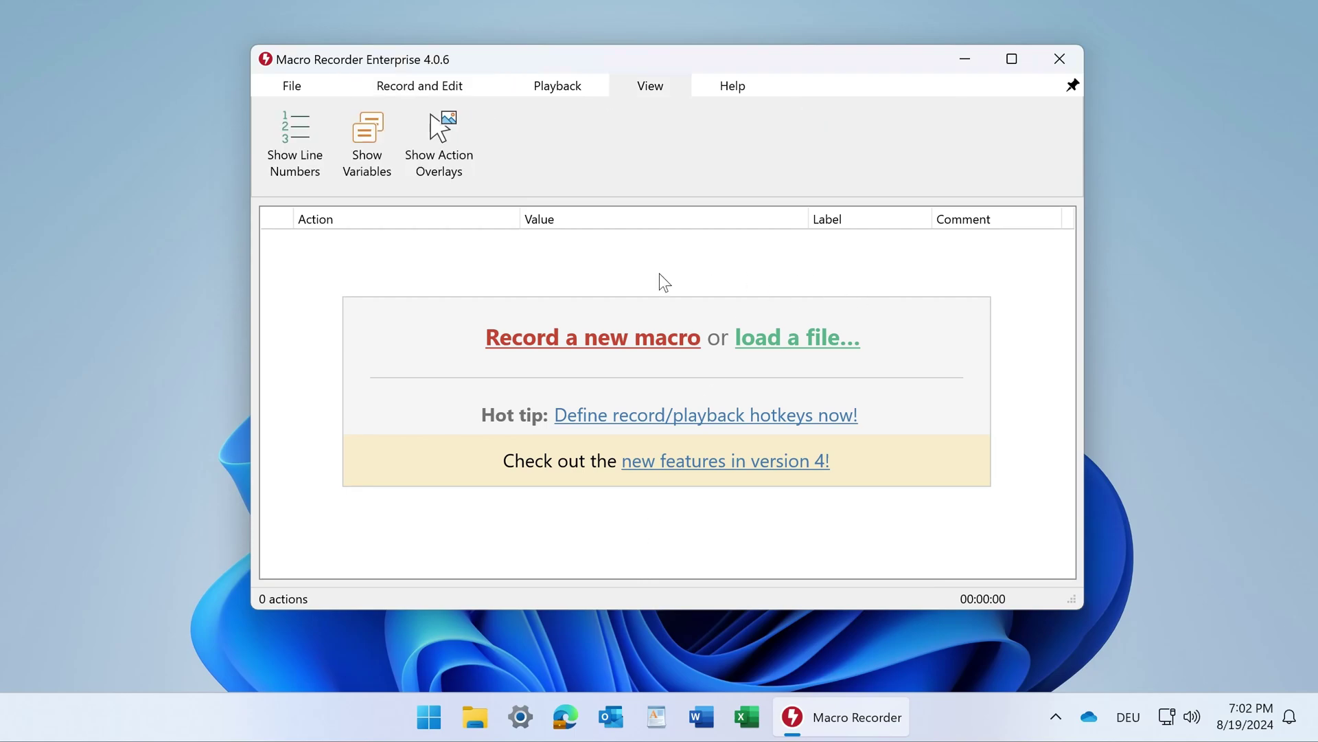
click(304, 142)
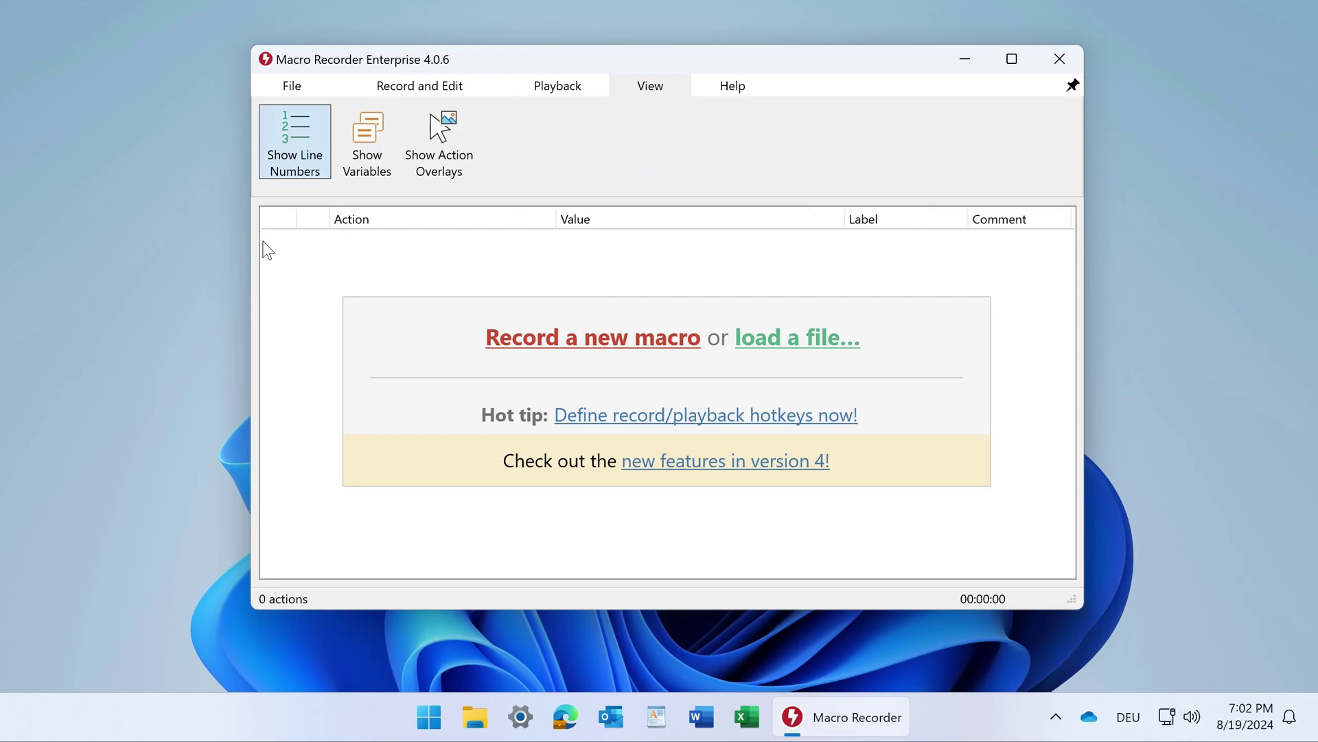
click(439, 138)
click(442, 134)
Open the Variable Explorer docked at the right edge with the main window beside it.
click(373, 146)
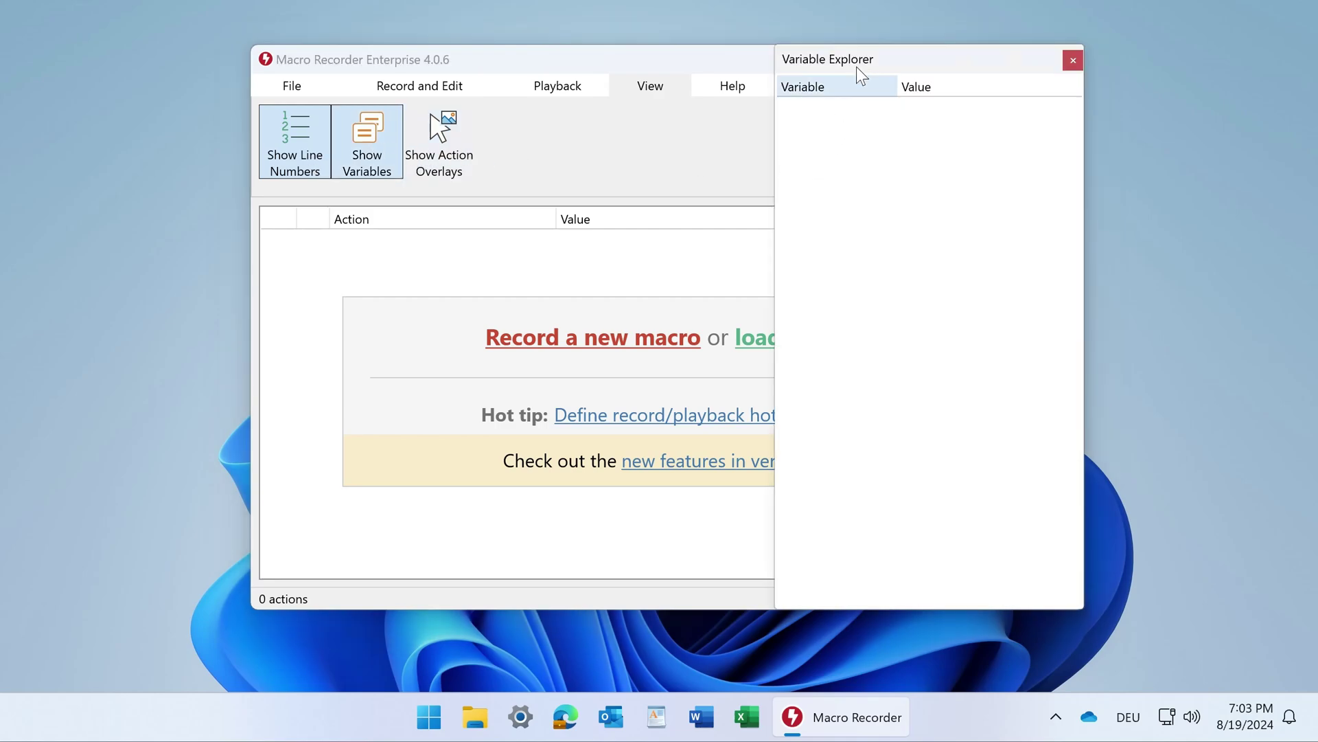
drag(859, 71, 1098, 74)
drag(877, 59, 771, 60)
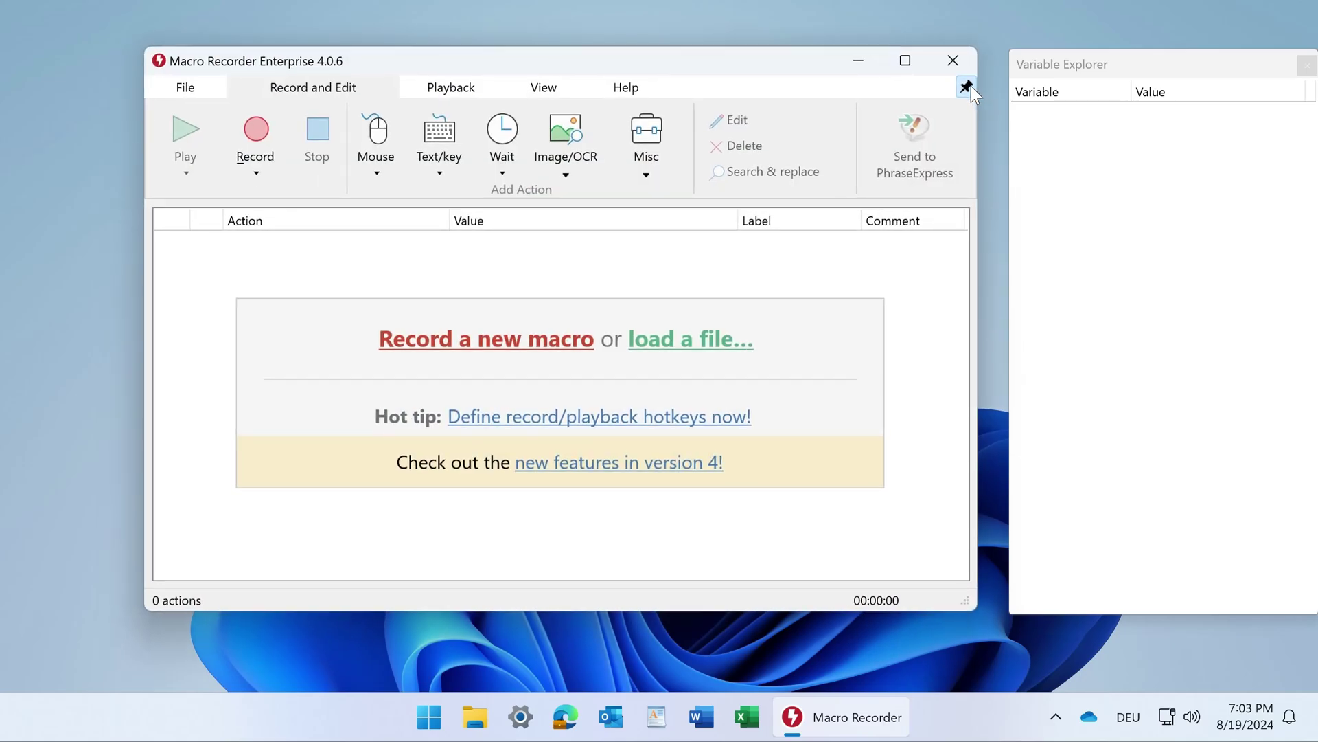
Add a Generate image with AI action for 'Elephant in the desert with snow.' saved to pic.
click(644, 180)
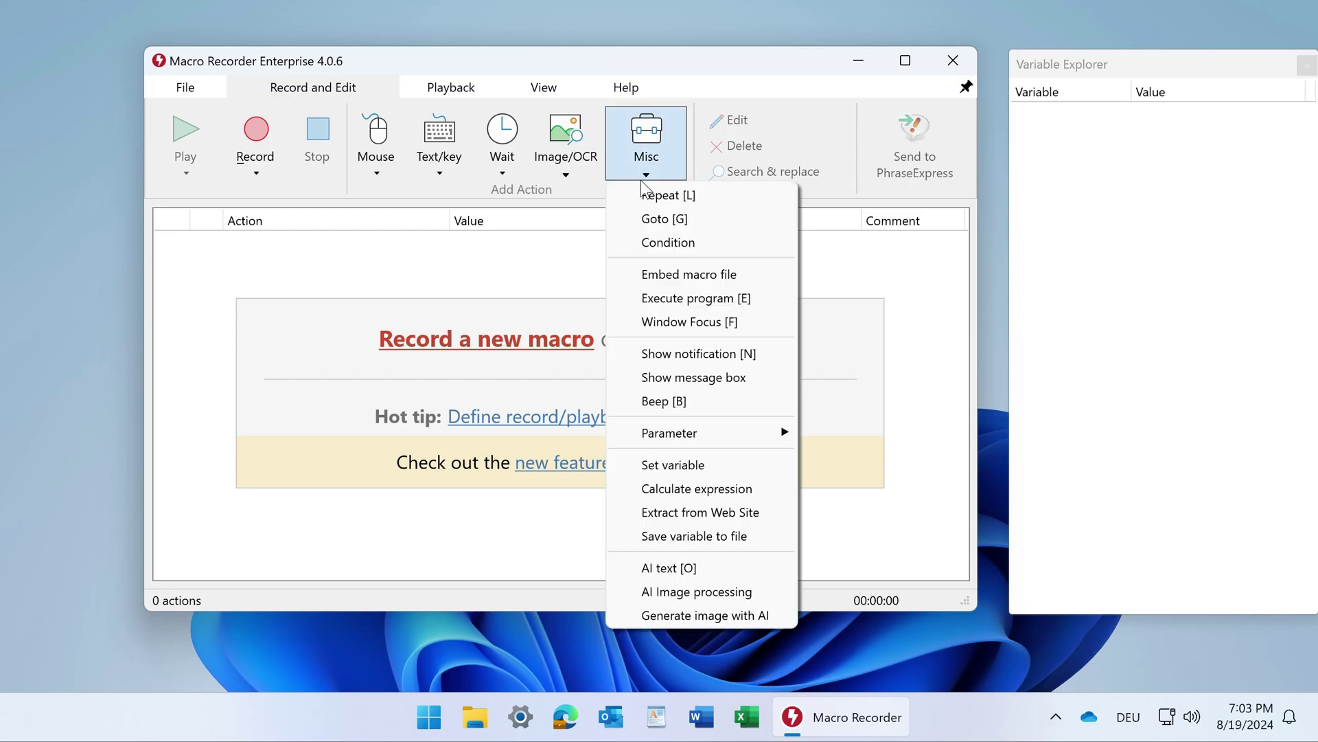
click(691, 618)
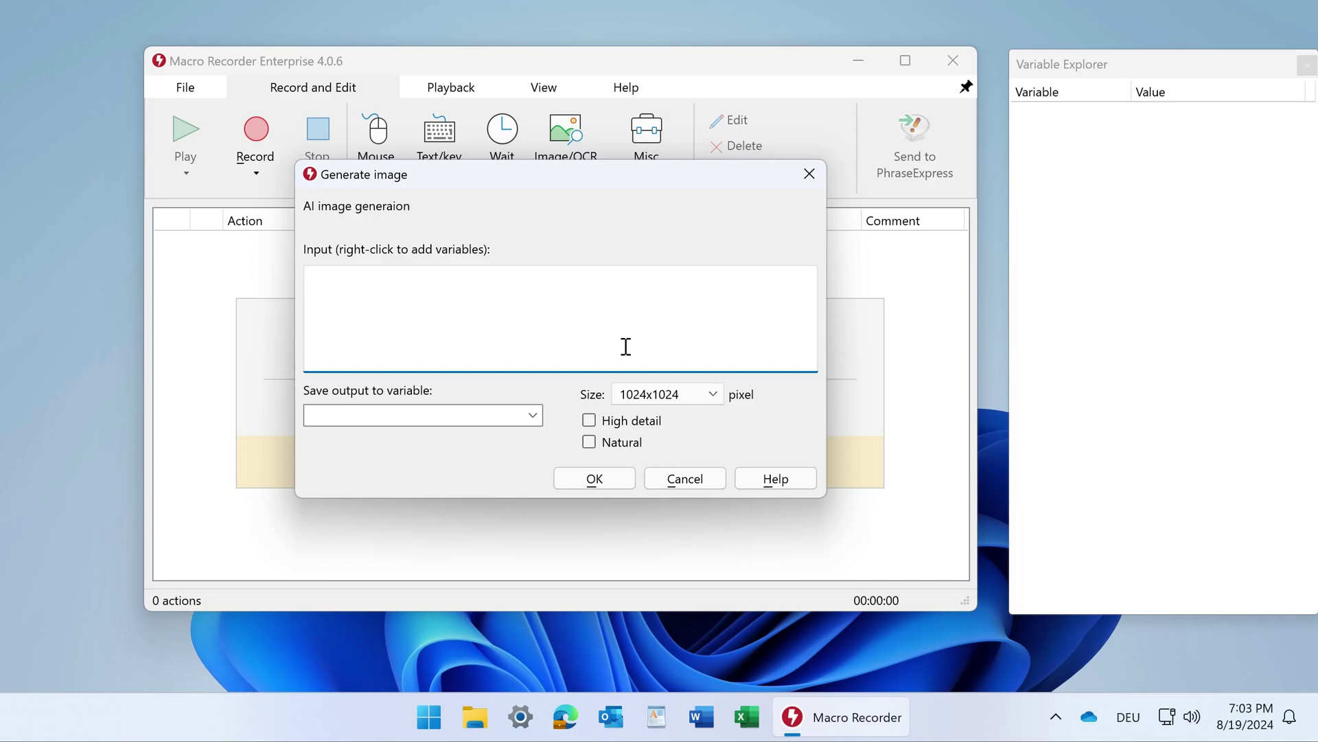
text(Elephant in the desert with snow.)
click(490, 417)
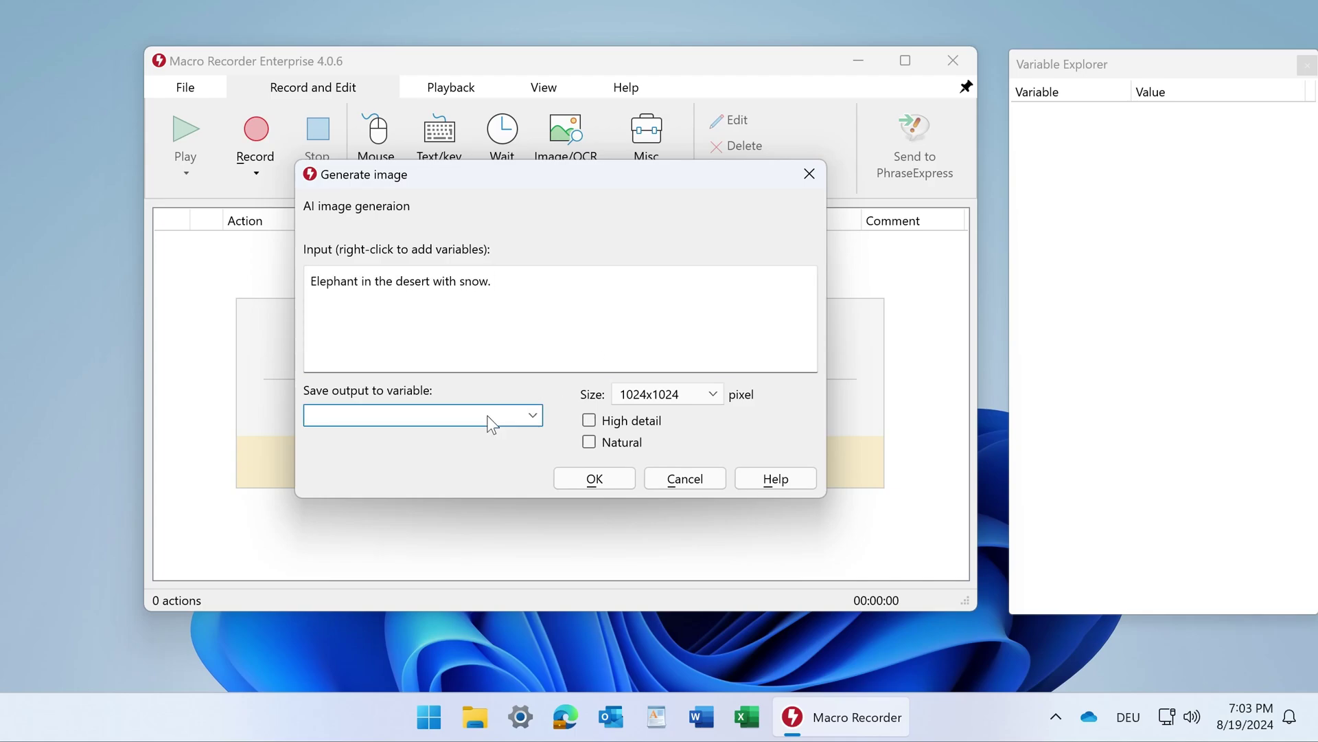
text(pic)
click(596, 478)
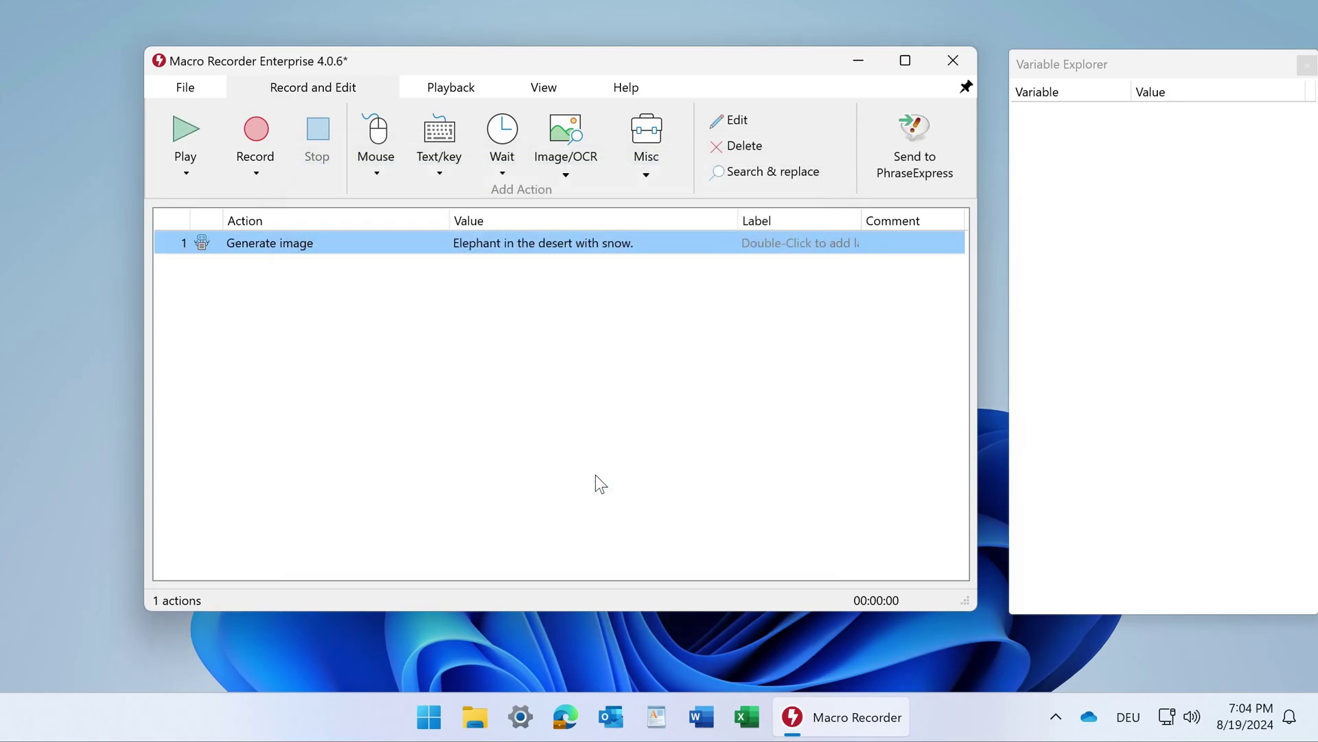
Add an AI Image processing action on variable pic asking 'what do you see?', output to answer.
click(646, 172)
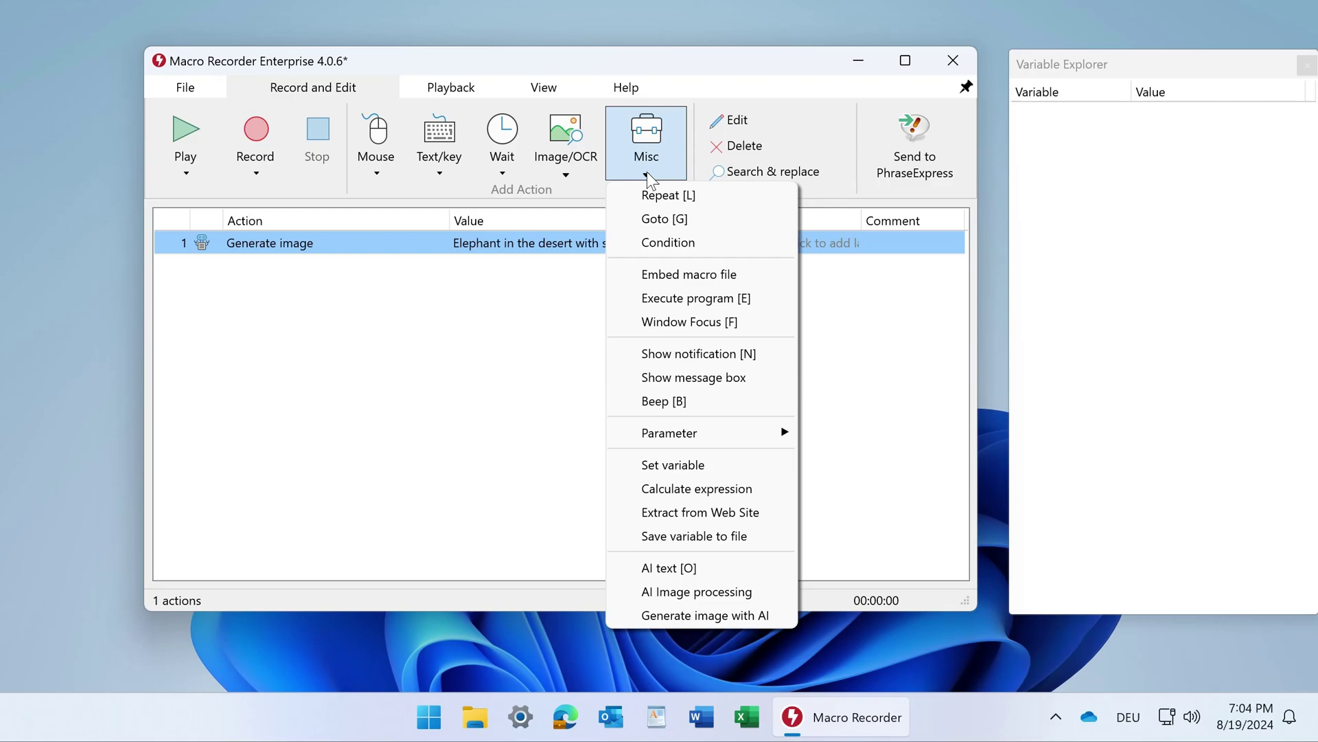
click(723, 591)
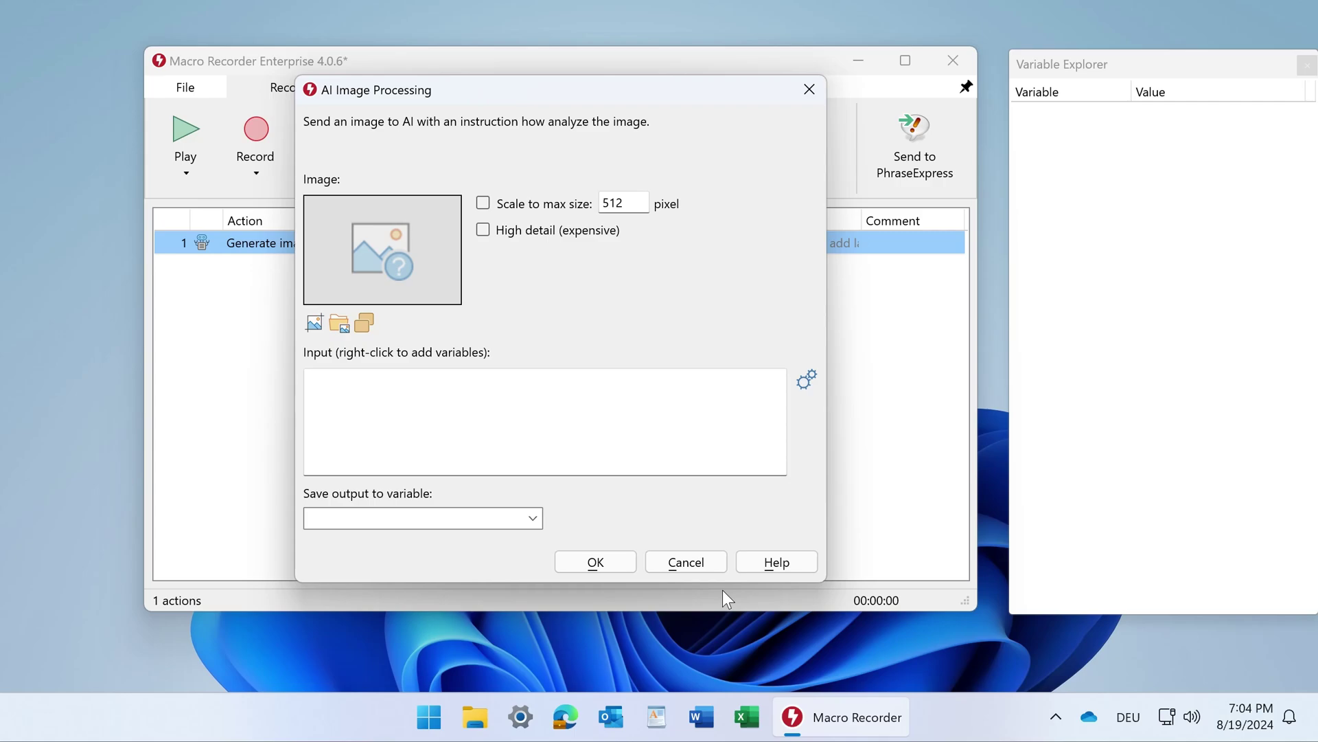
click(364, 322)
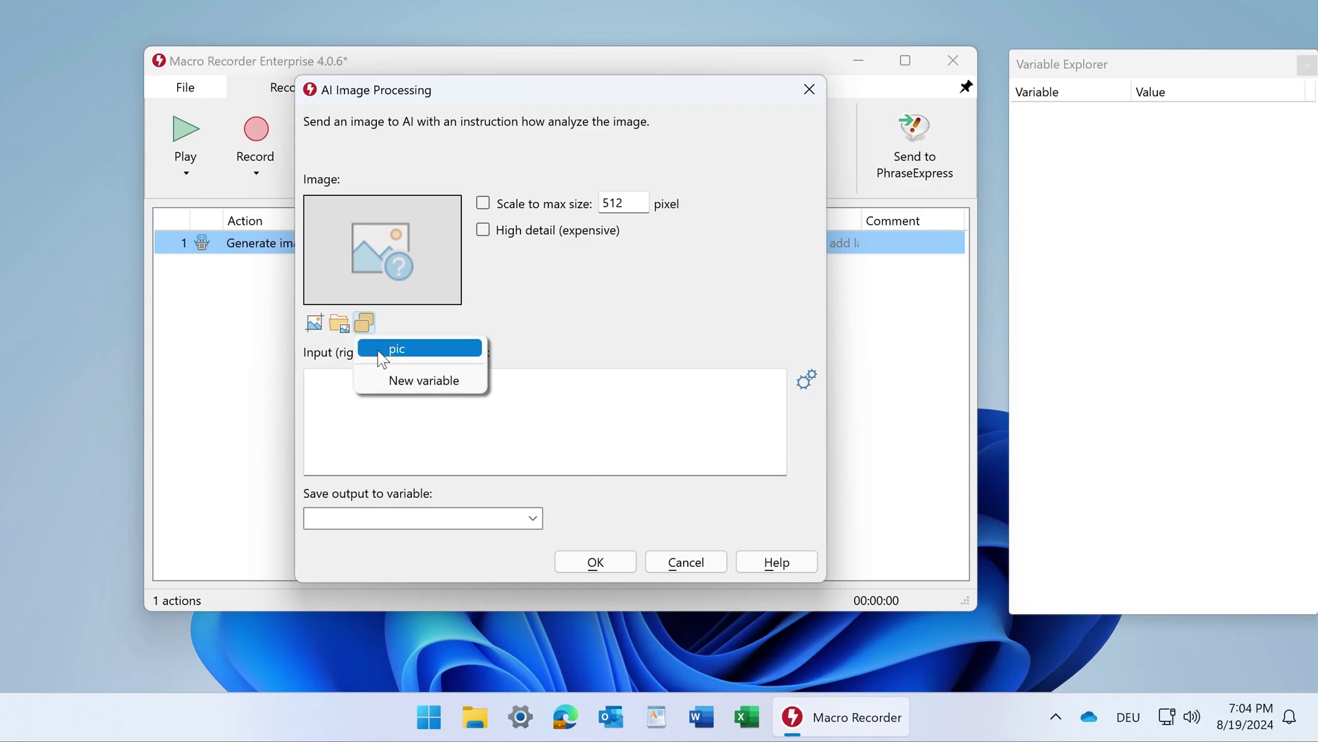
click(382, 348)
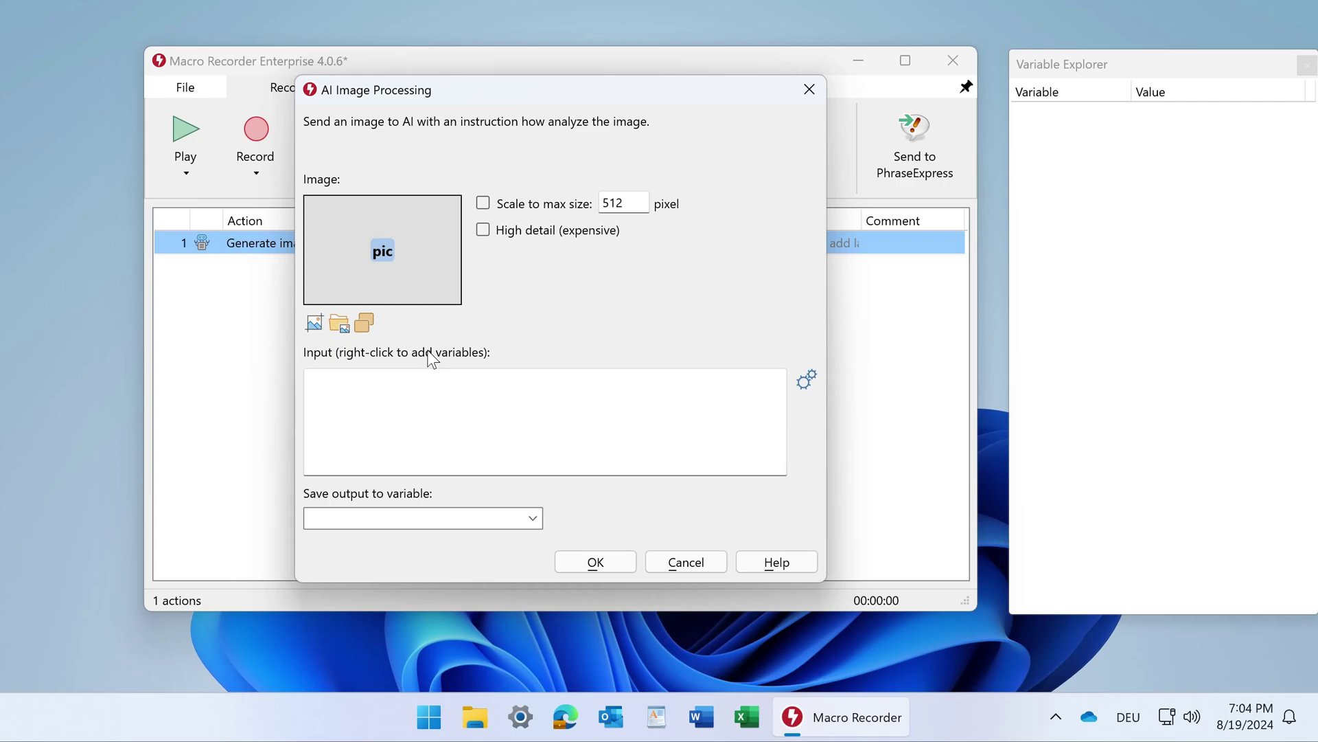
click(453, 400)
text(what do you see?)
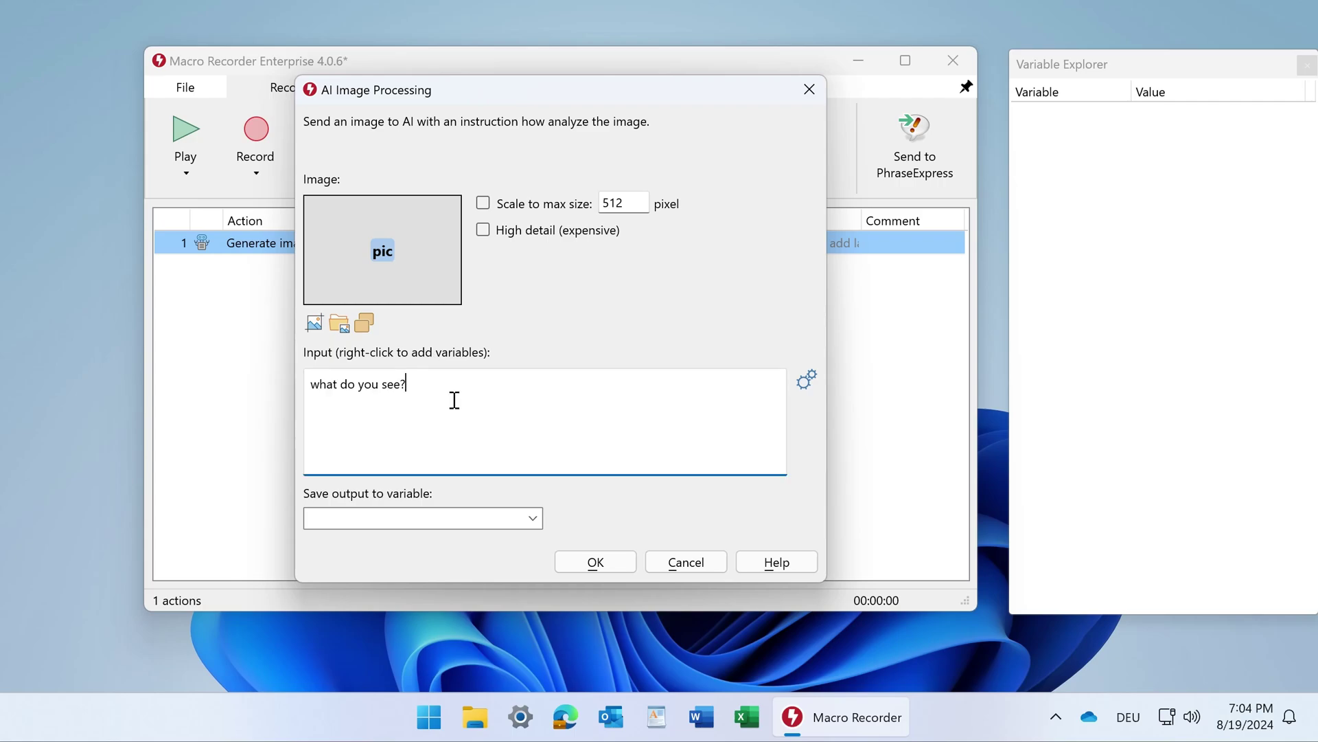
click(534, 519)
click(512, 523)
text(answert)
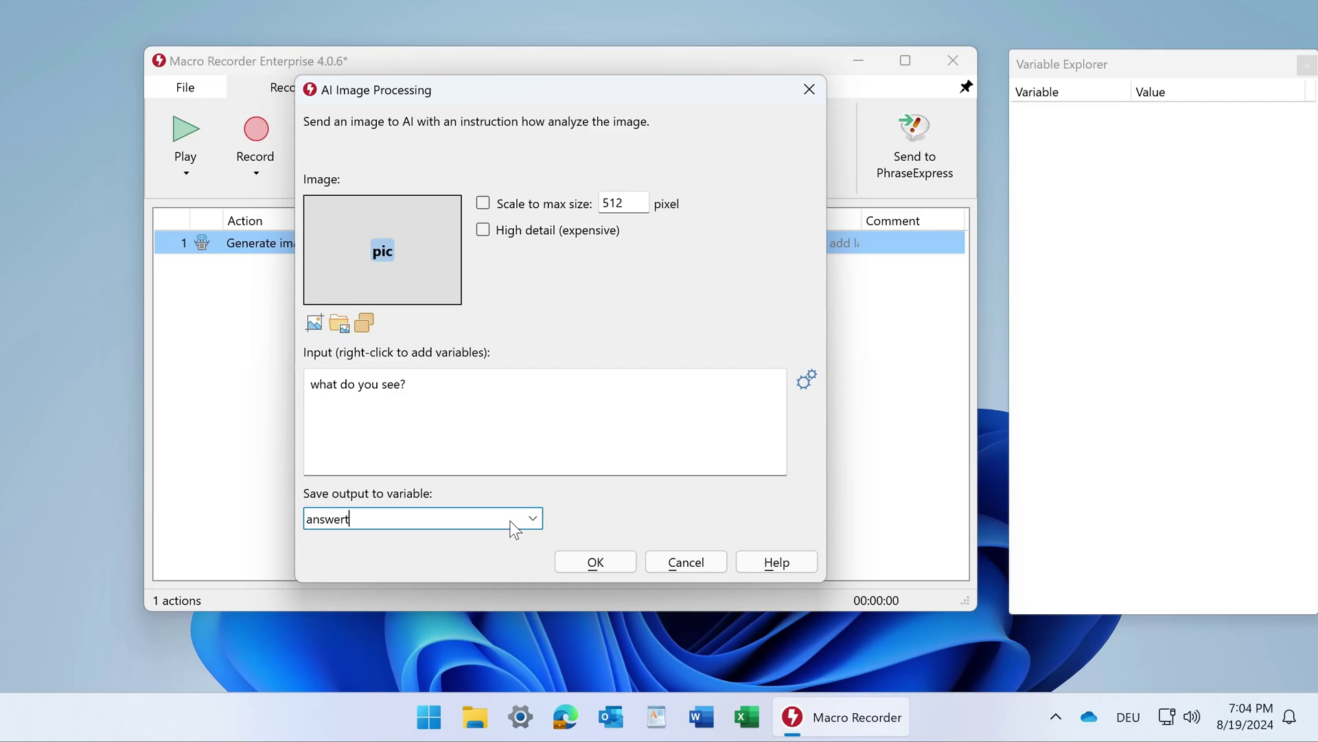
key(BackSpace)
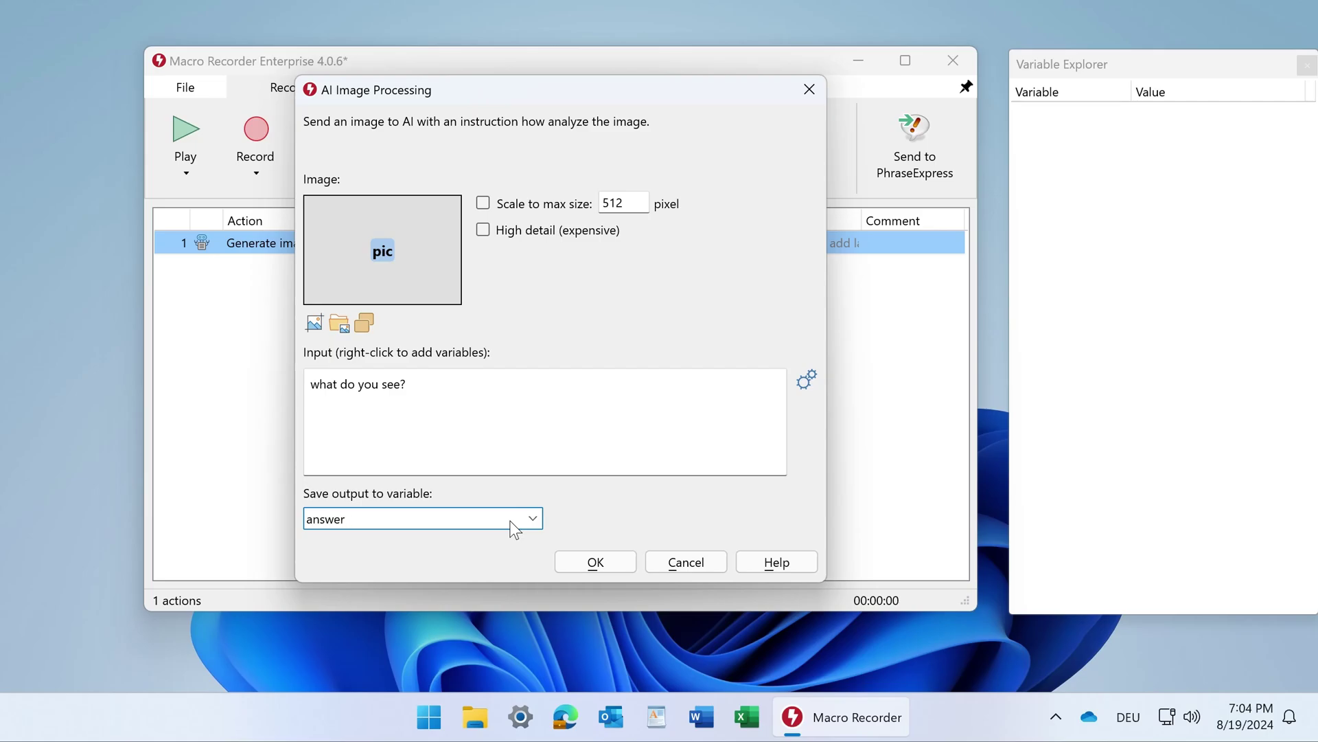
click(609, 562)
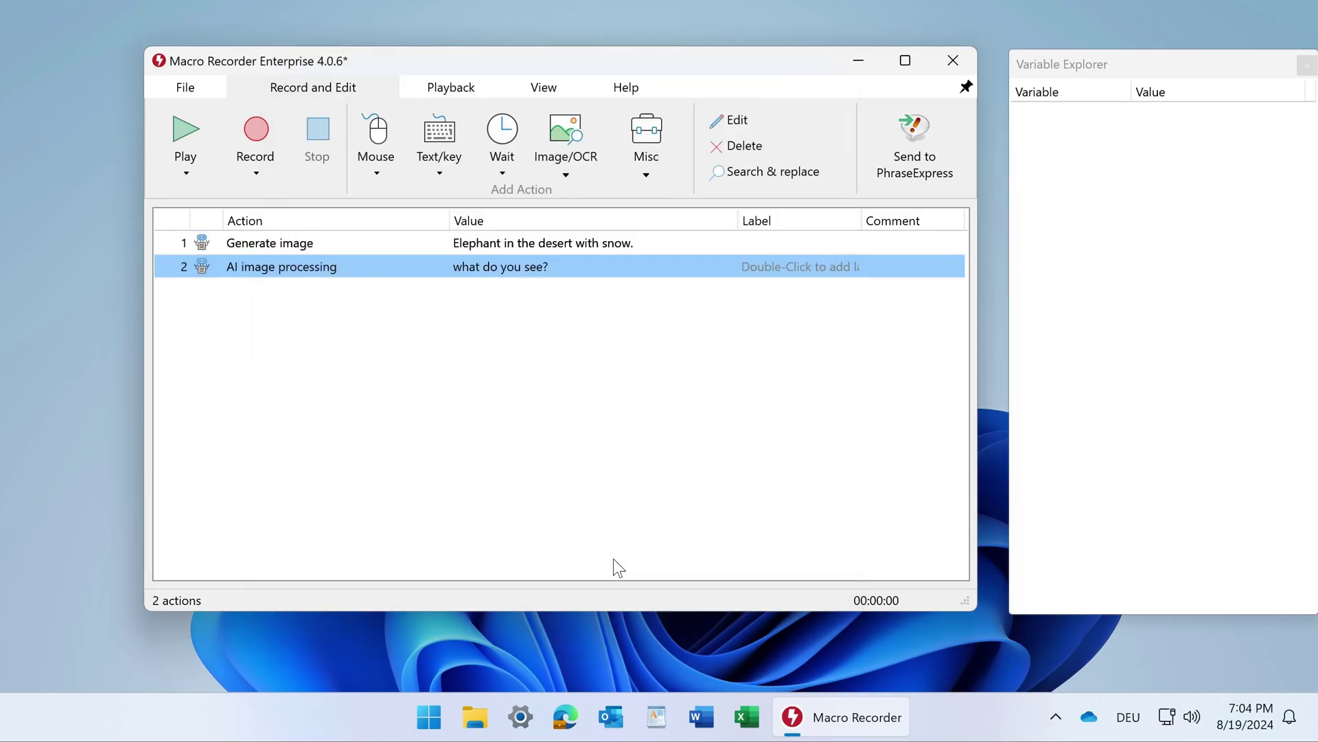
Add a Show message box action displaying the answer variable, then select the Generate image step.
click(642, 171)
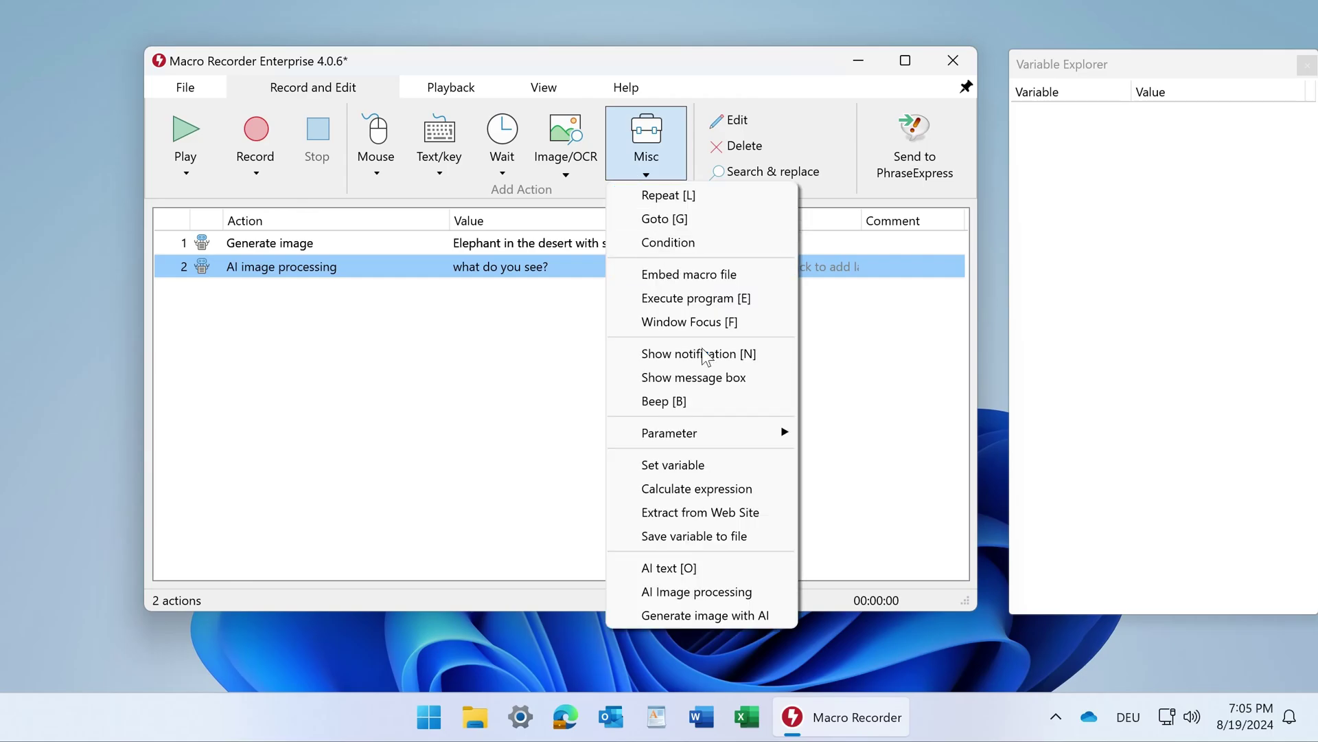
click(759, 389)
right_click(569, 279)
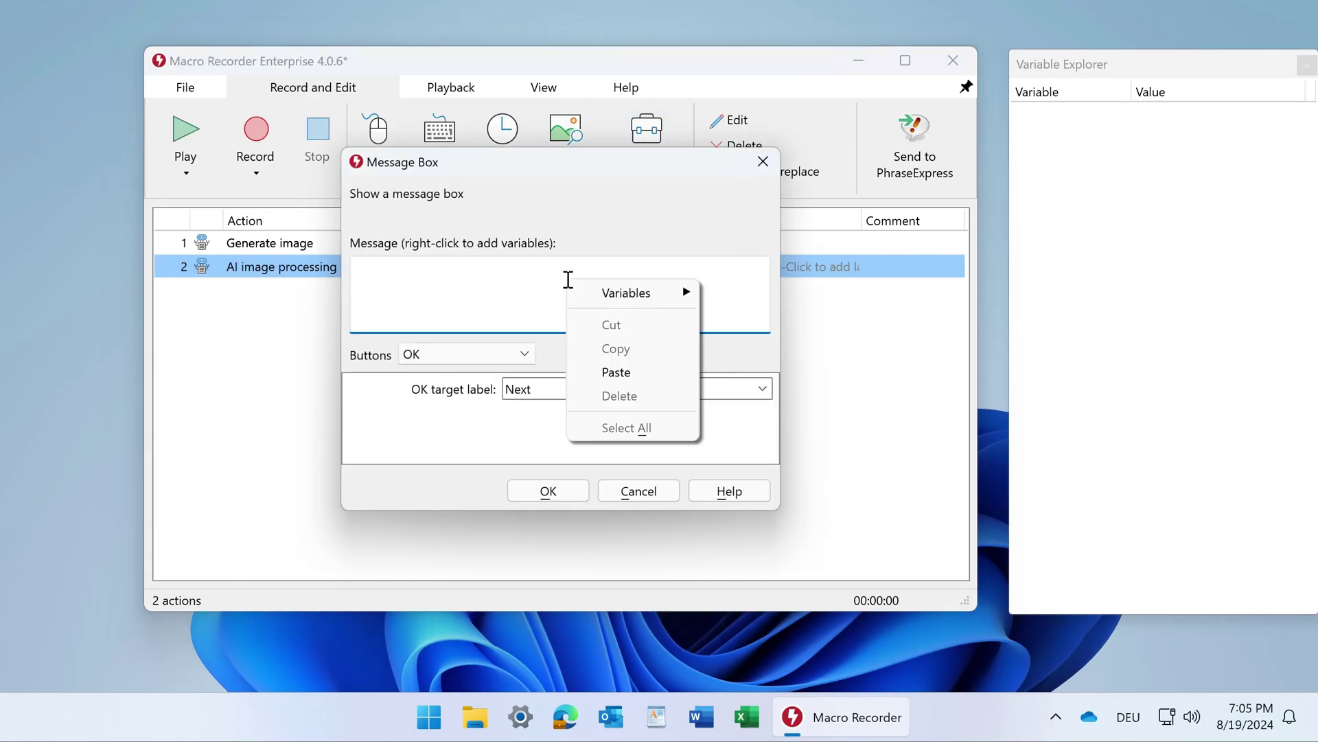
mouse_move(636, 299)
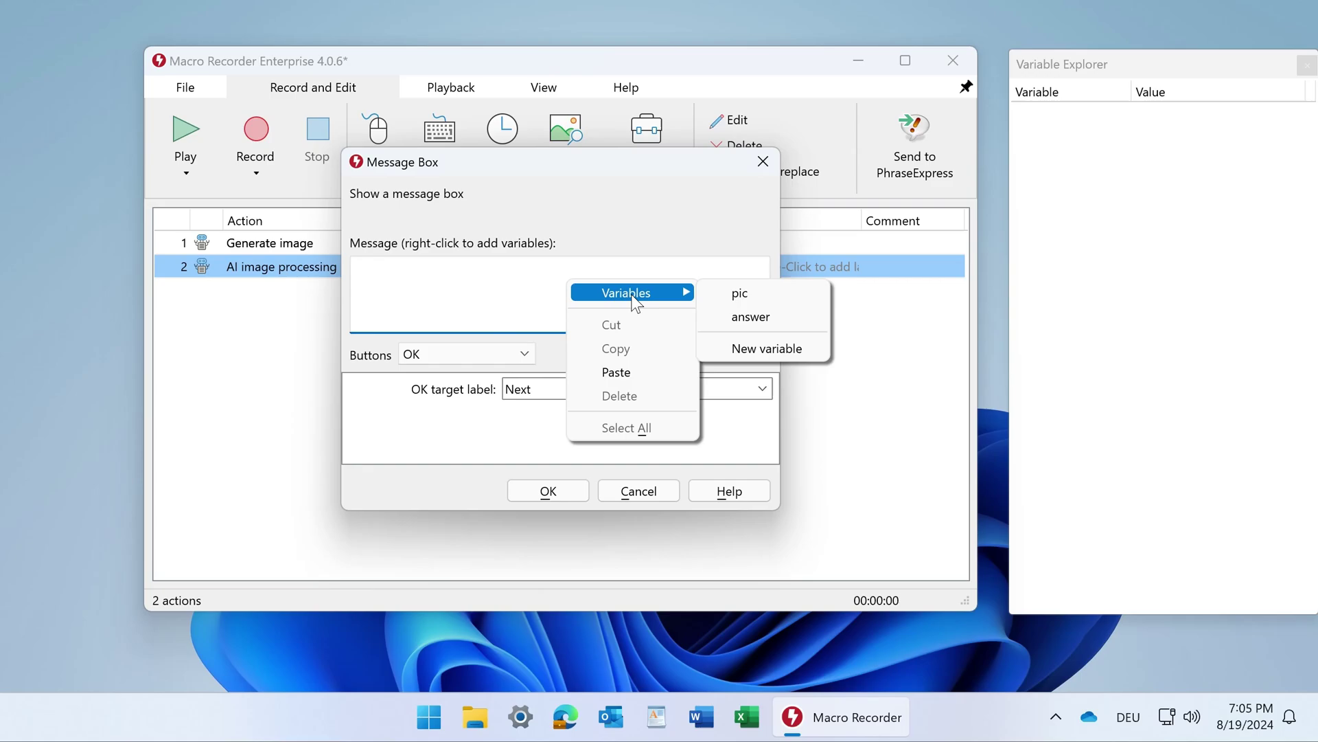
click(748, 317)
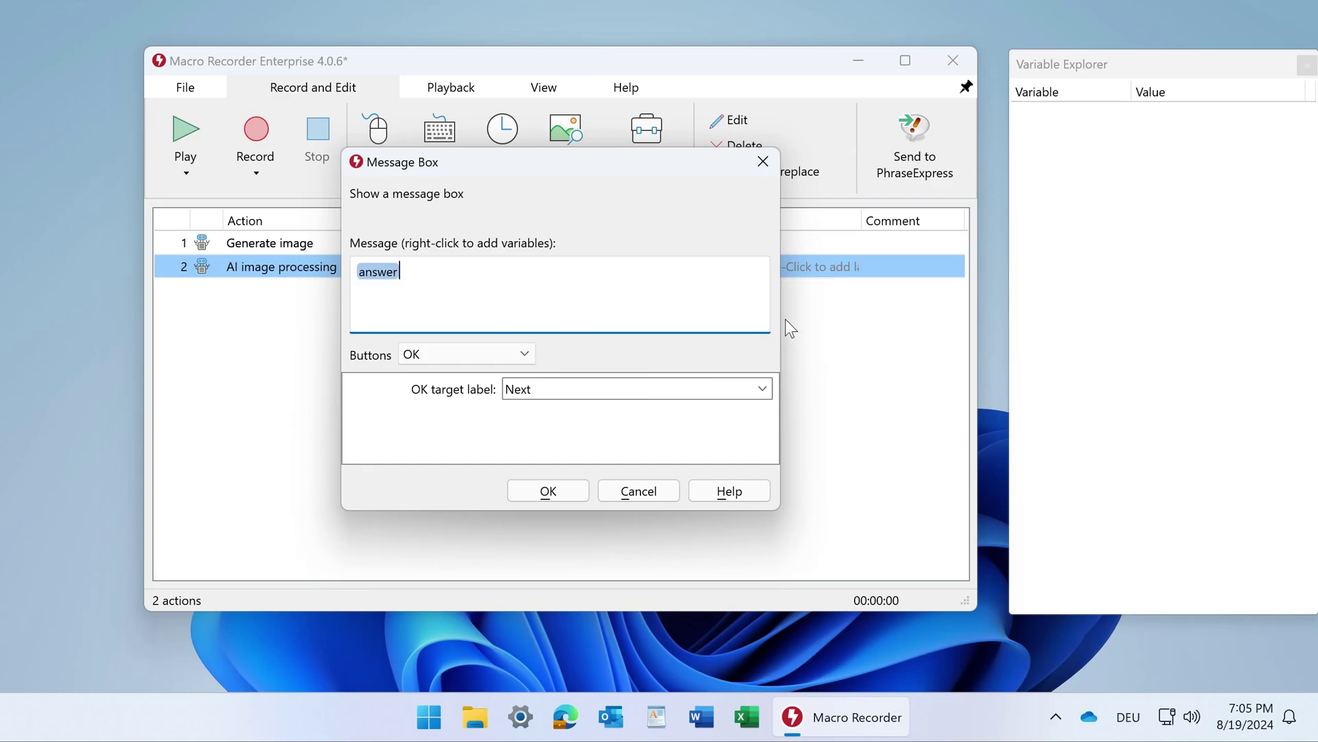
click(548, 491)
click(304, 249)
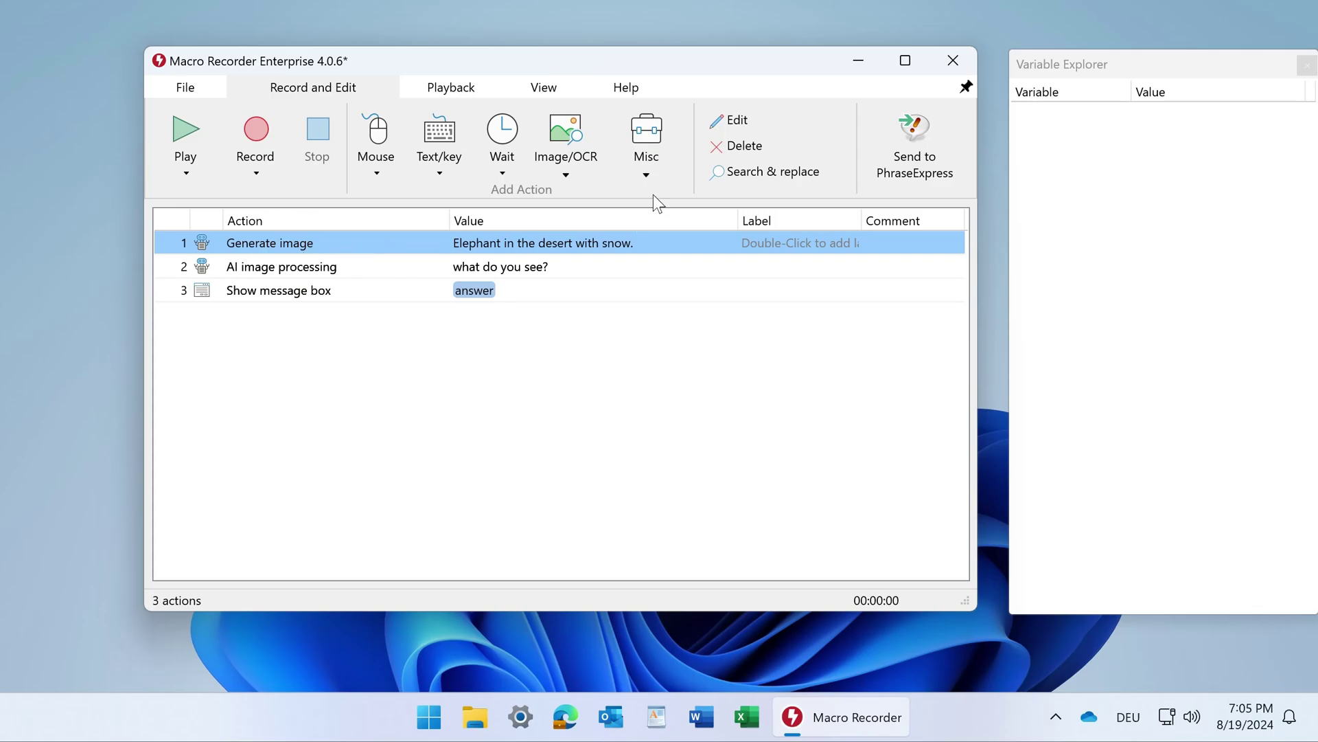
Insert a Save variable action that writes pic to pic.png on the Desktop.
click(646, 175)
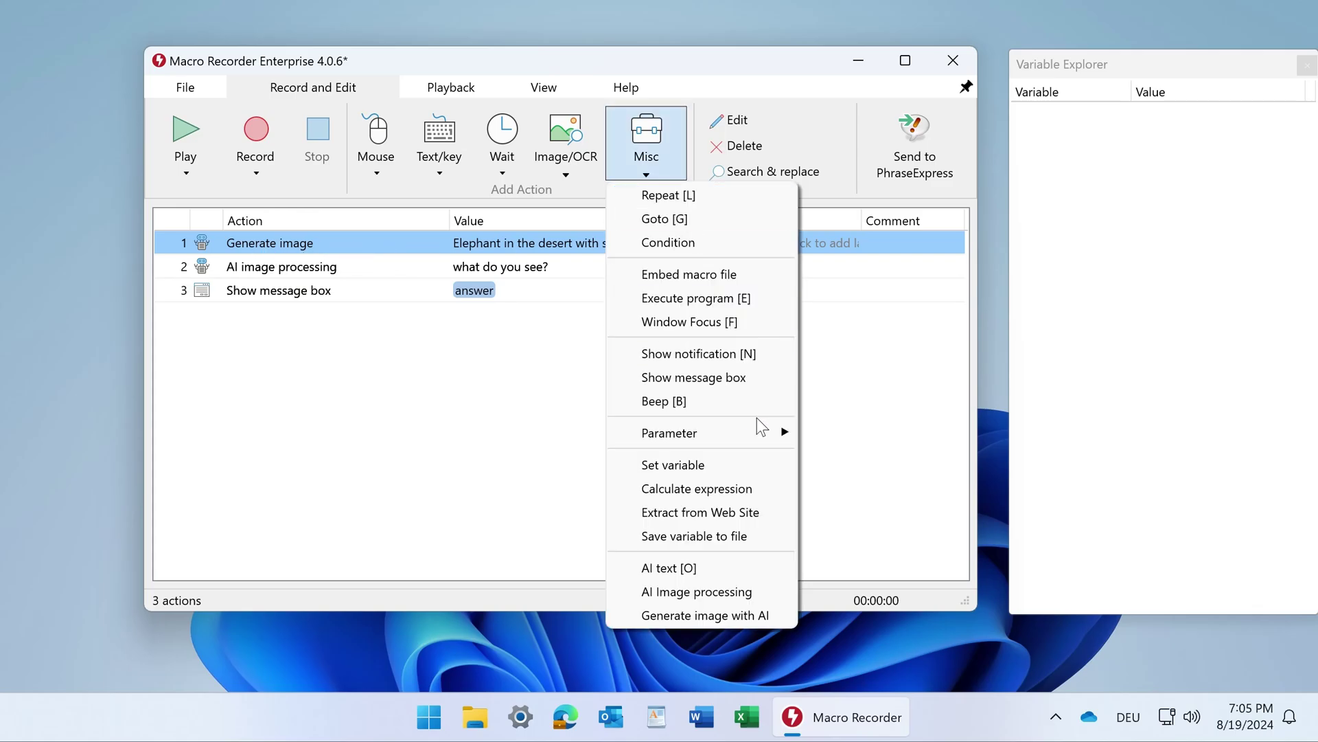
click(758, 537)
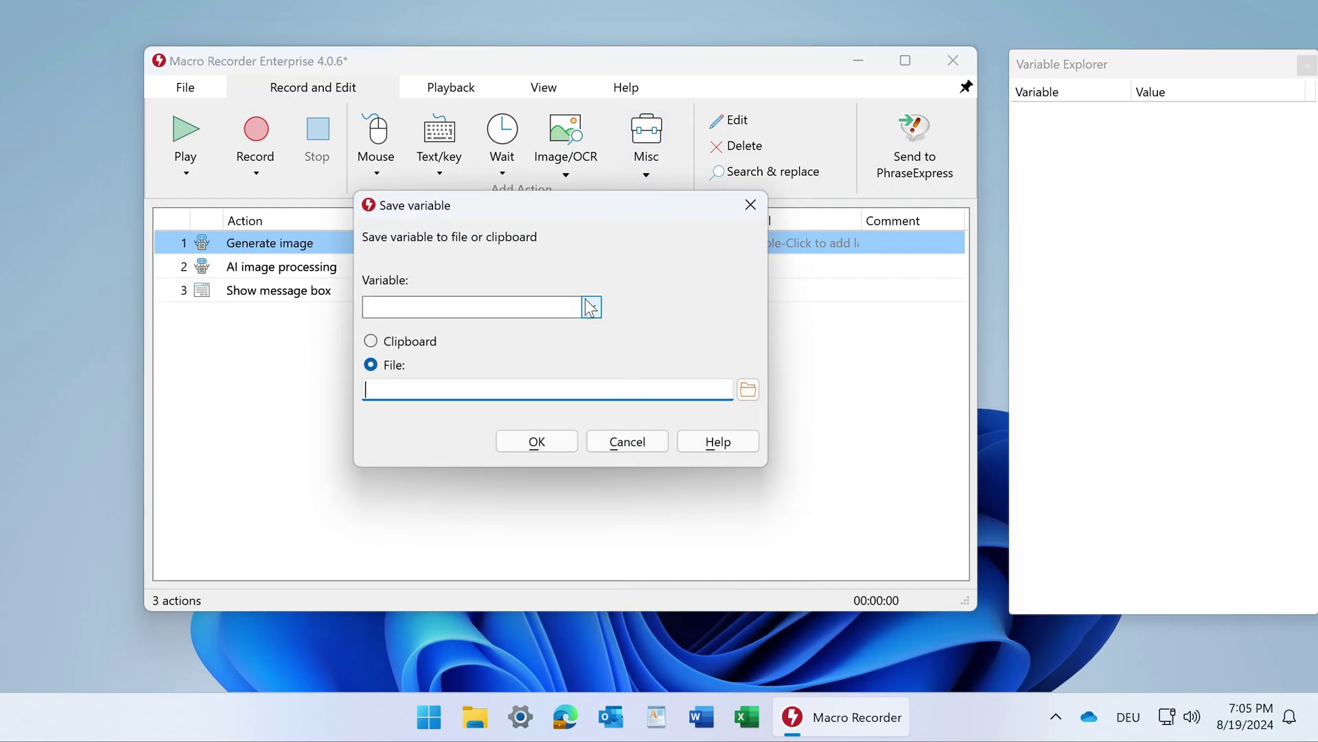
click(591, 307)
click(569, 331)
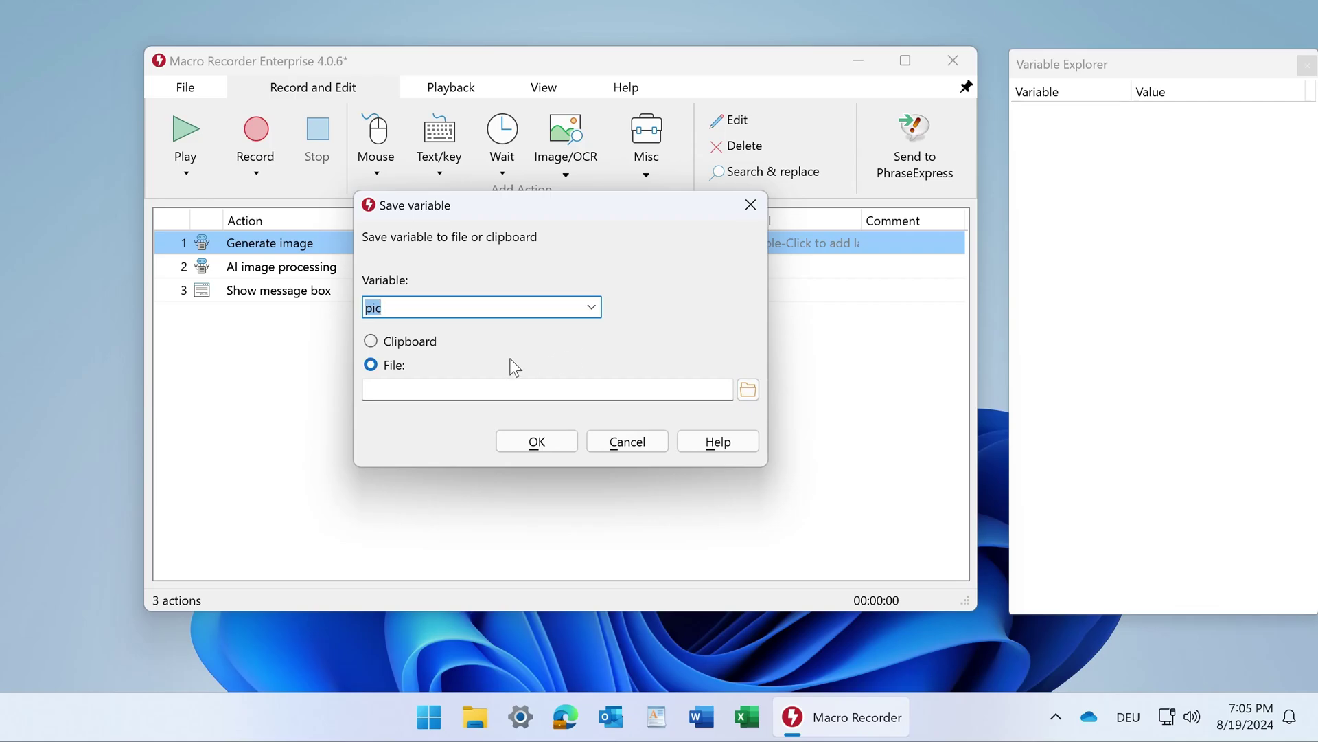
click(748, 390)
text(pic)
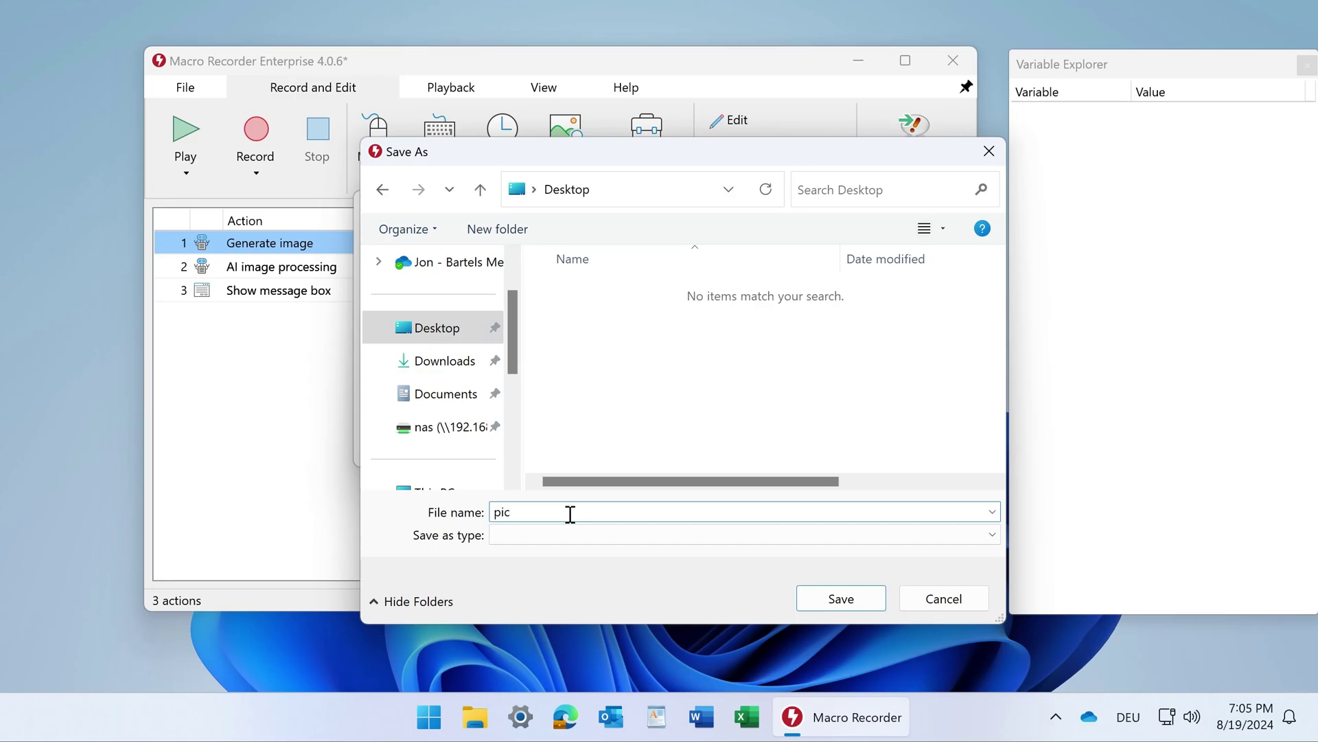
text(.png)
click(867, 593)
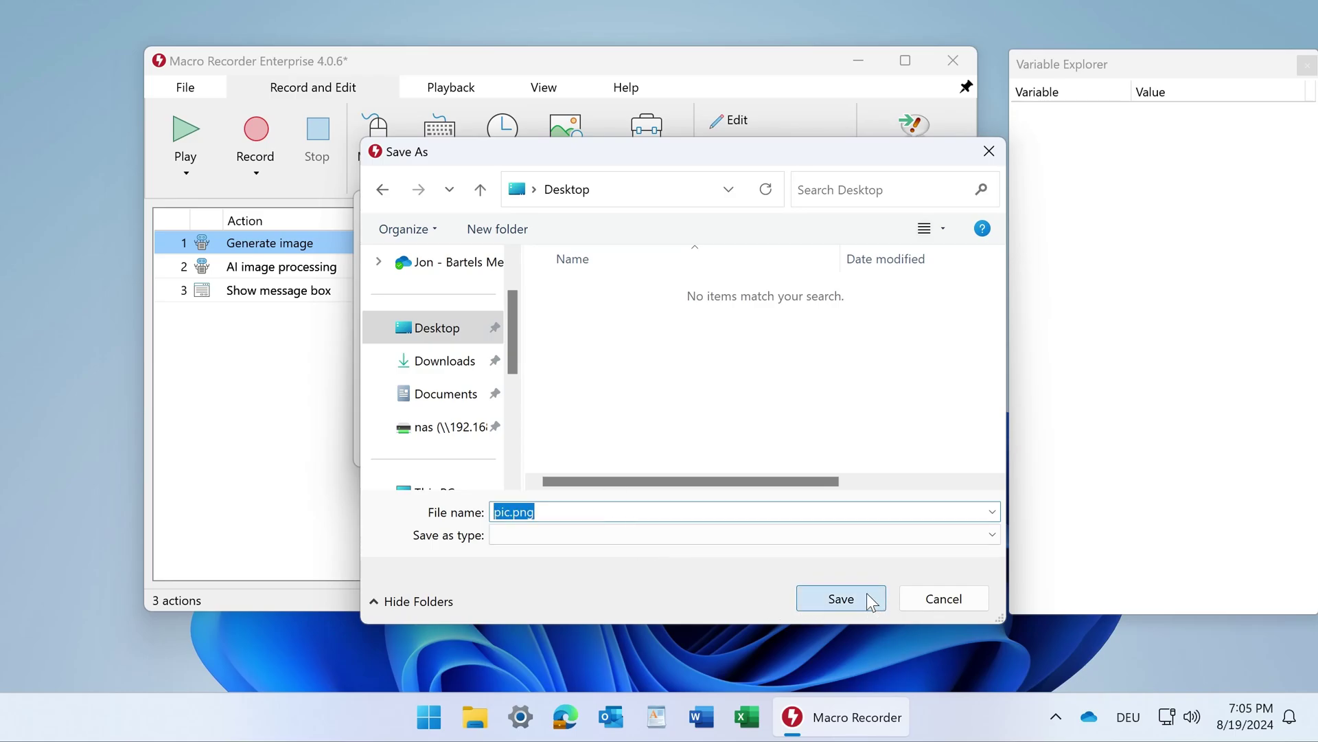
click(530, 442)
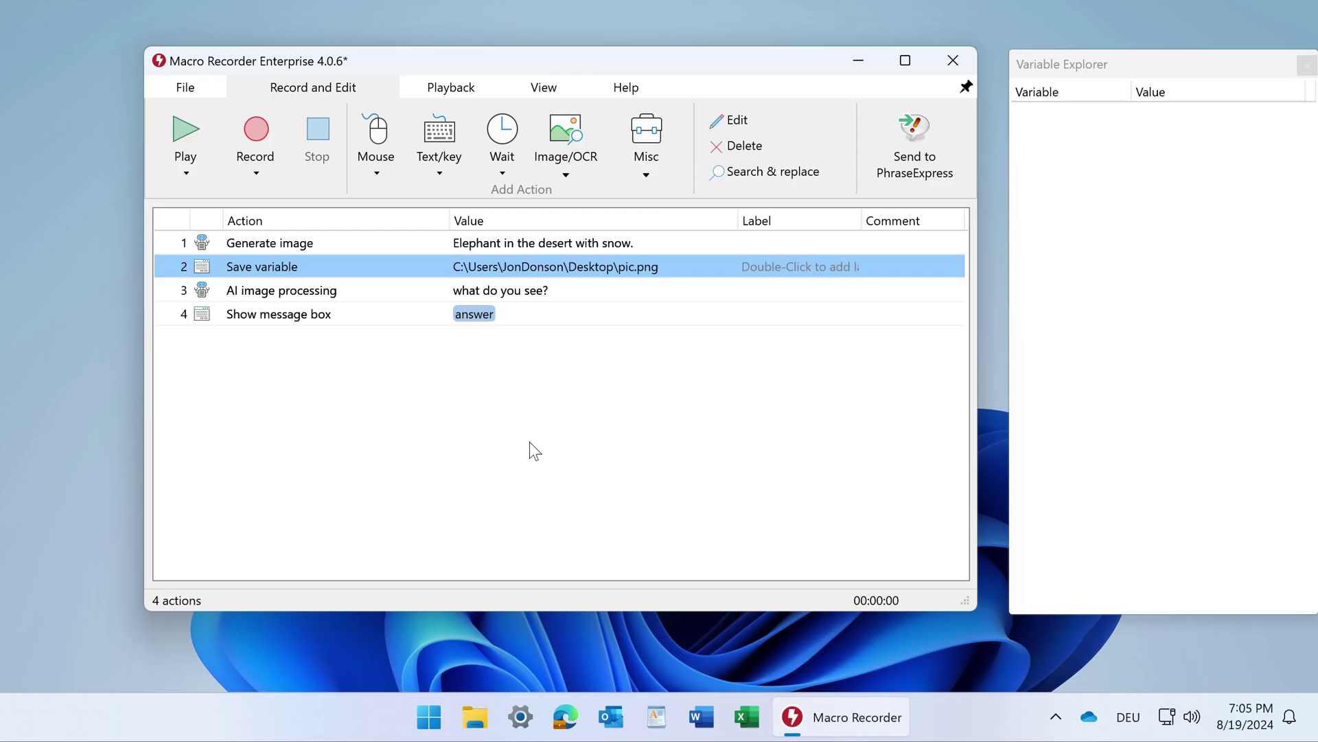
Play the macro, dismiss the AI's description, and open pic.png from the desktop.
click(187, 141)
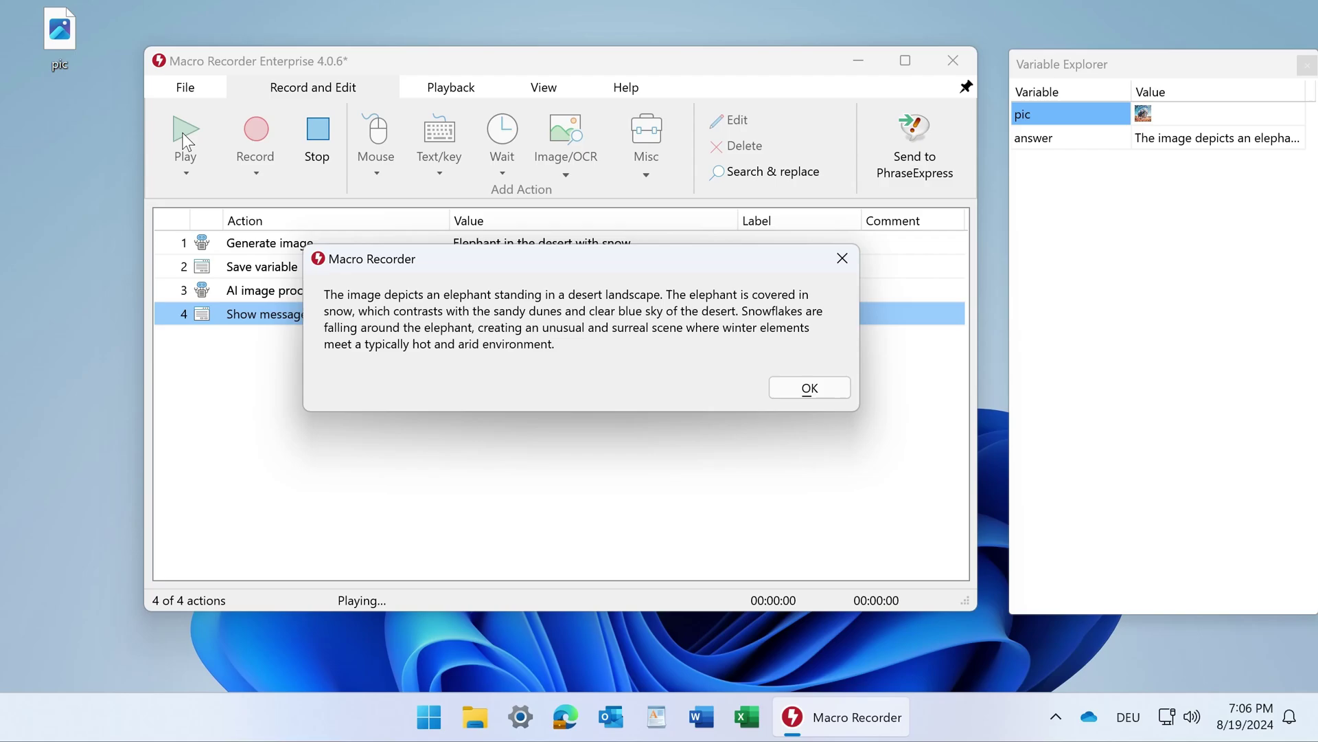
click(810, 389)
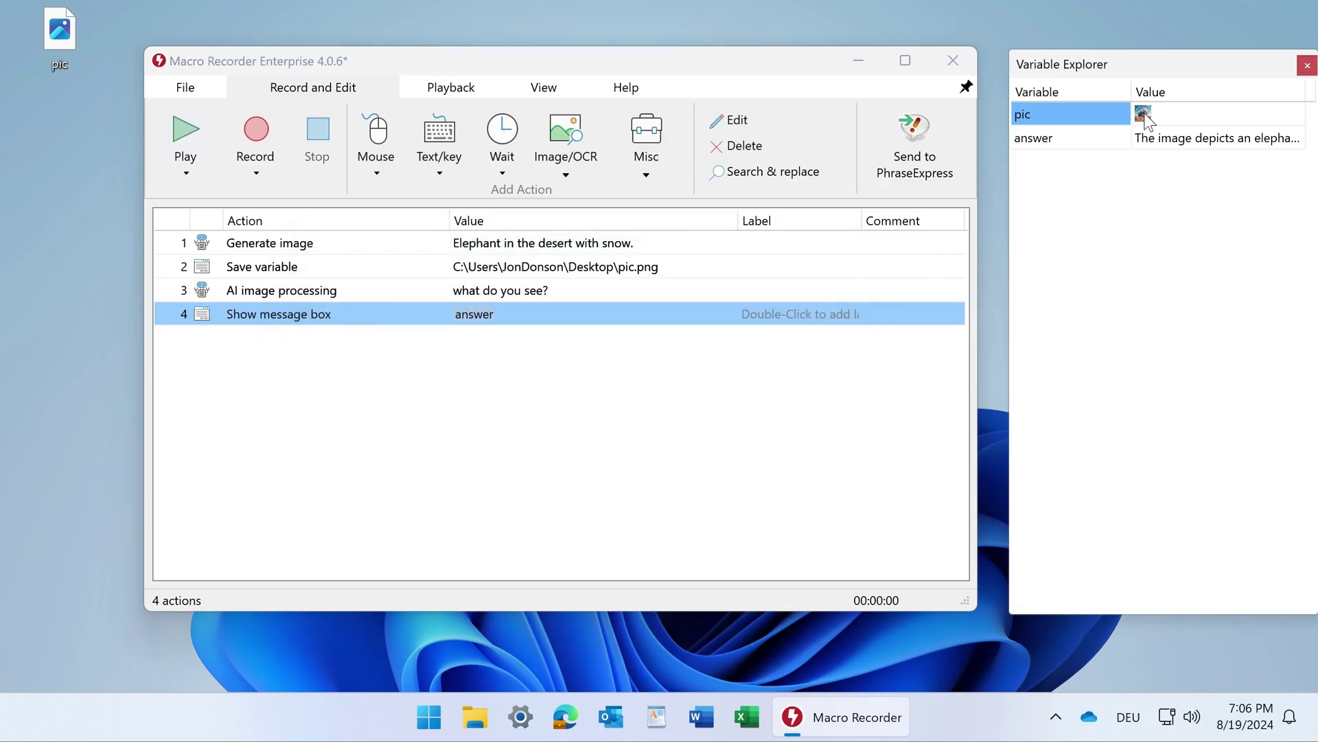
click(1138, 118)
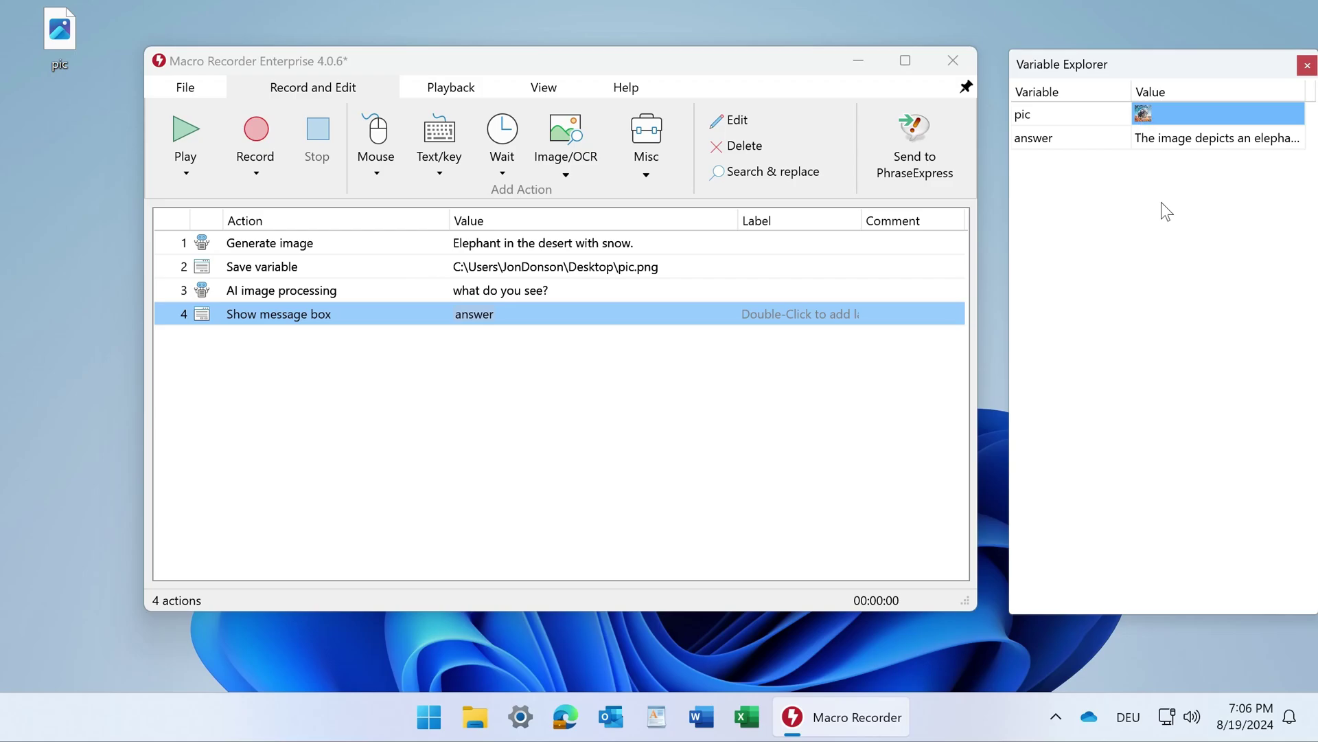
click(59, 41)
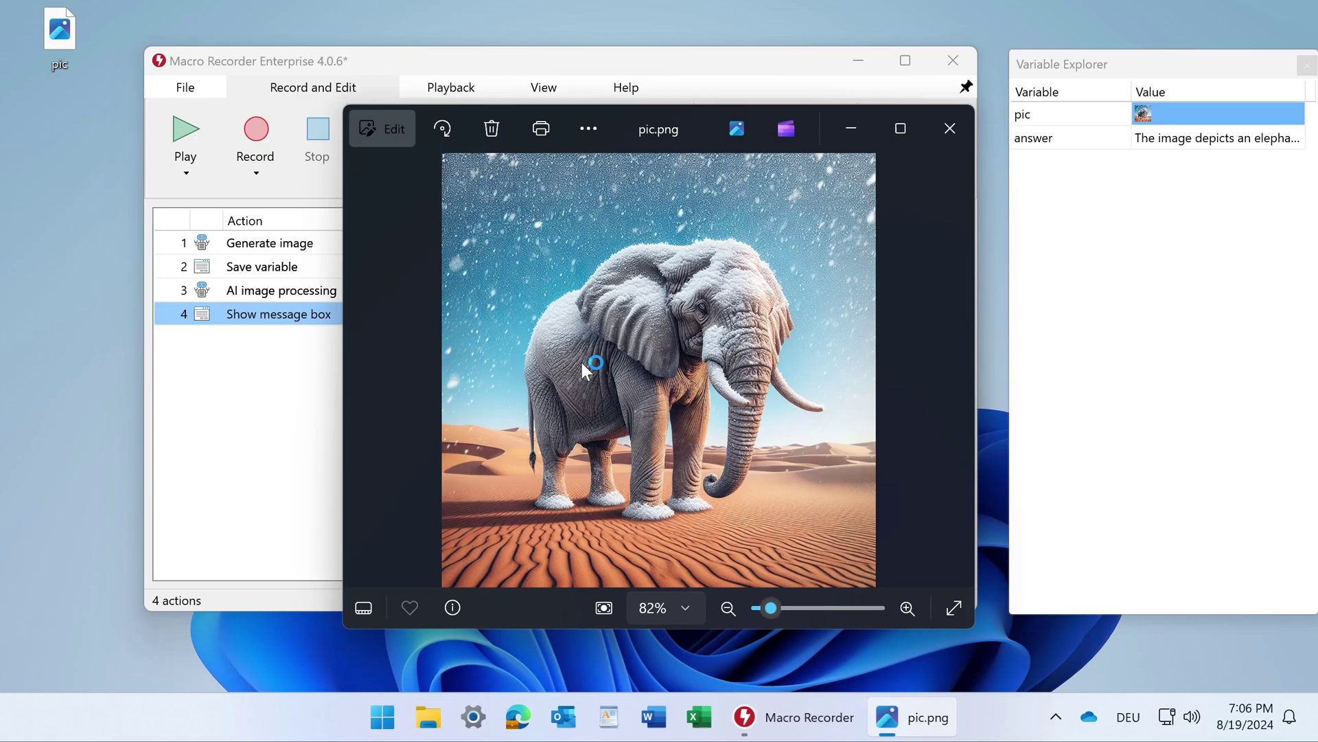
Close the elephant picture, then open and cancel a Wait for changes action.
click(949, 129)
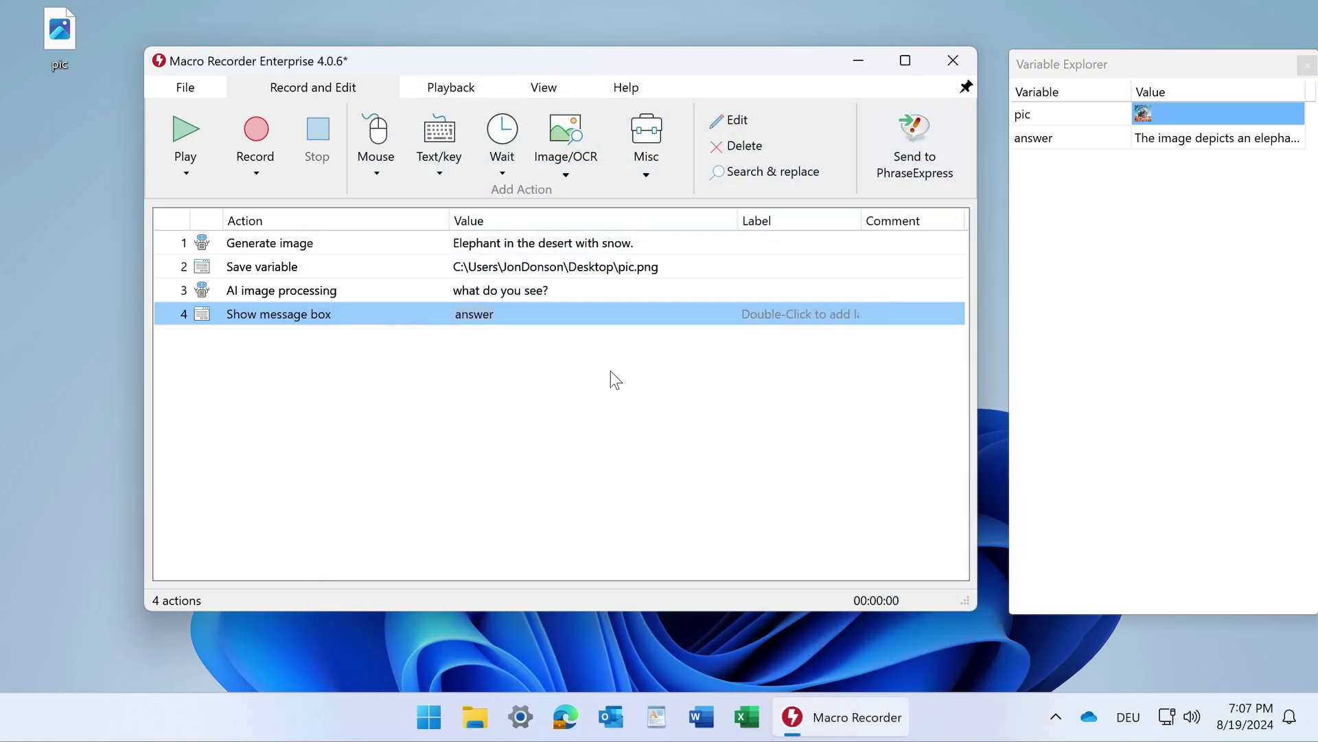
click(504, 173)
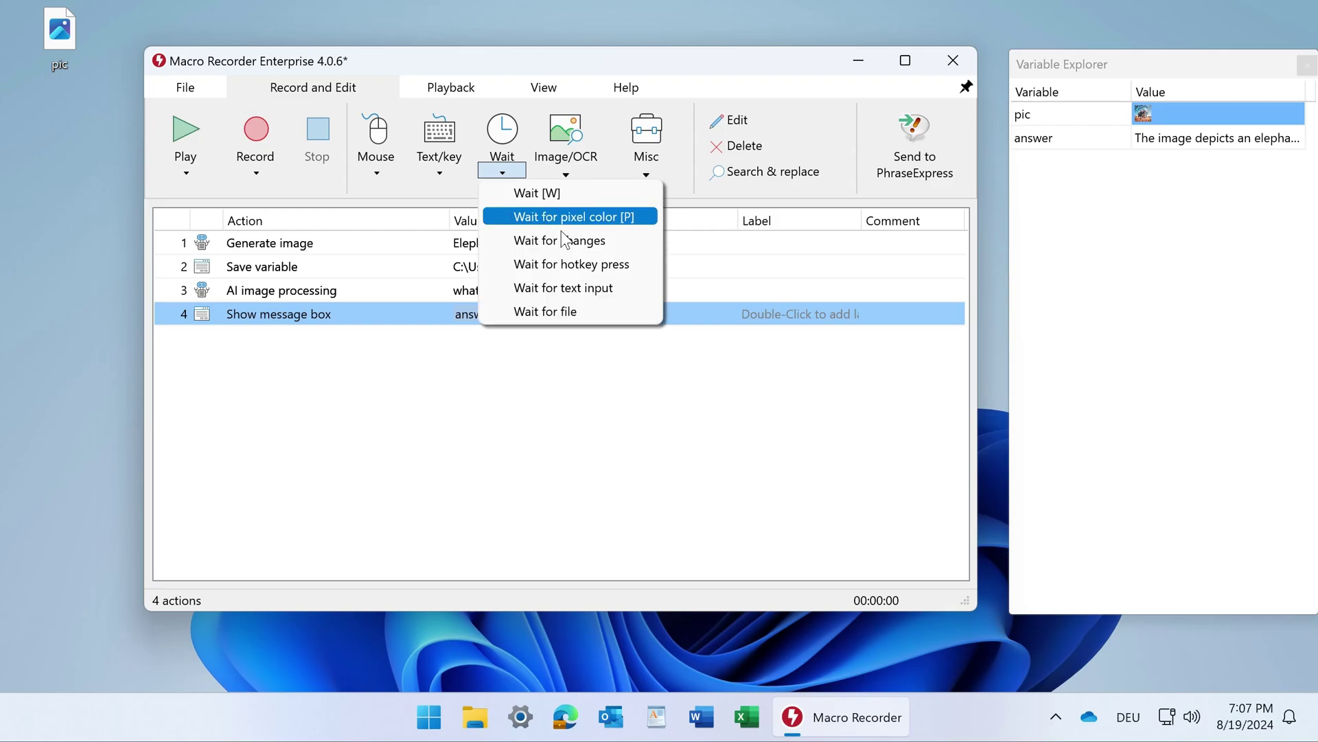
click(631, 240)
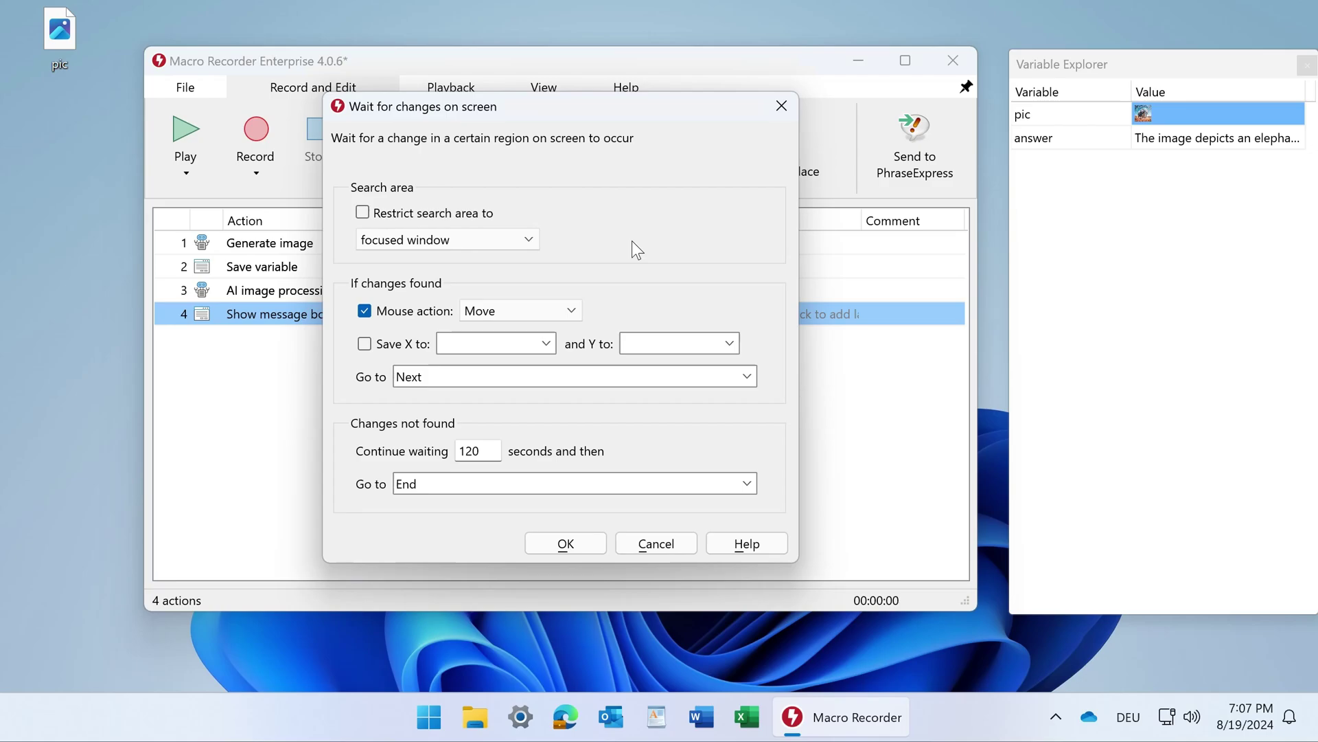
click(657, 546)
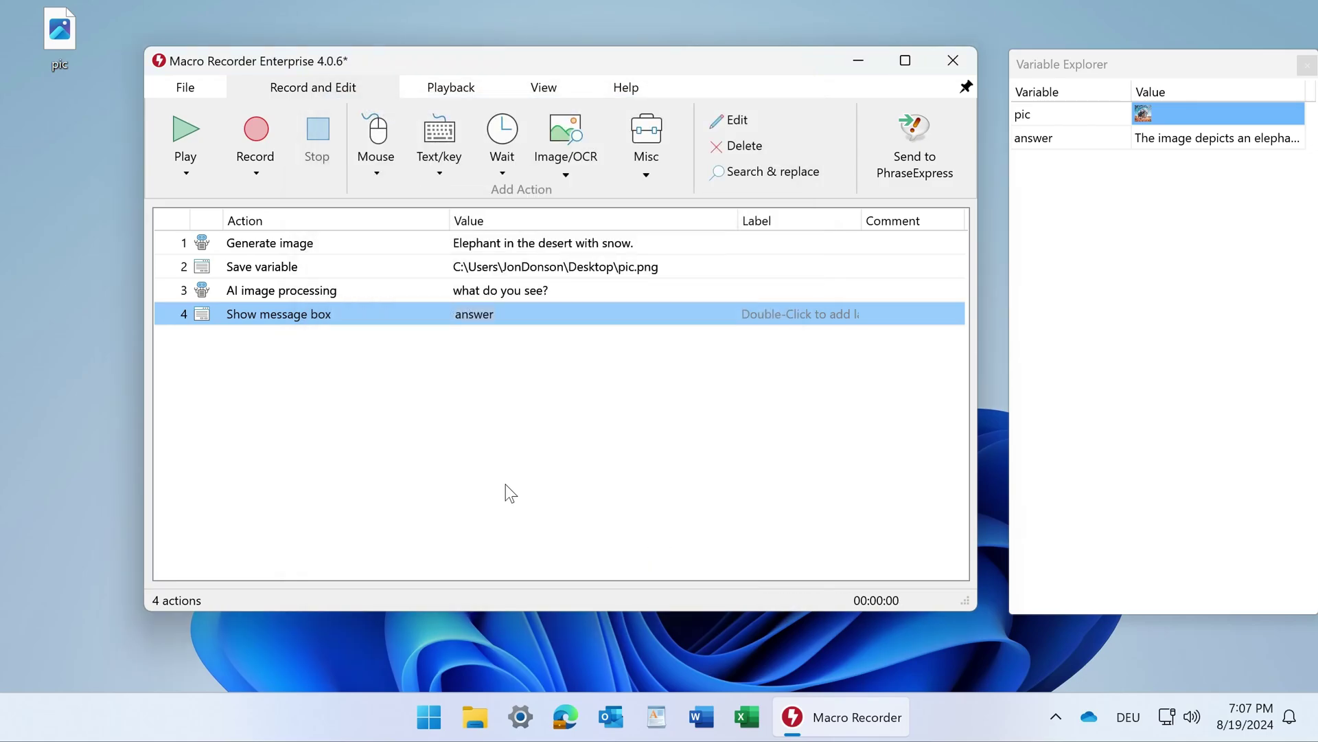
Set a breakpoint on the Save variable action and view the Play dropdown options.
right_click(288, 271)
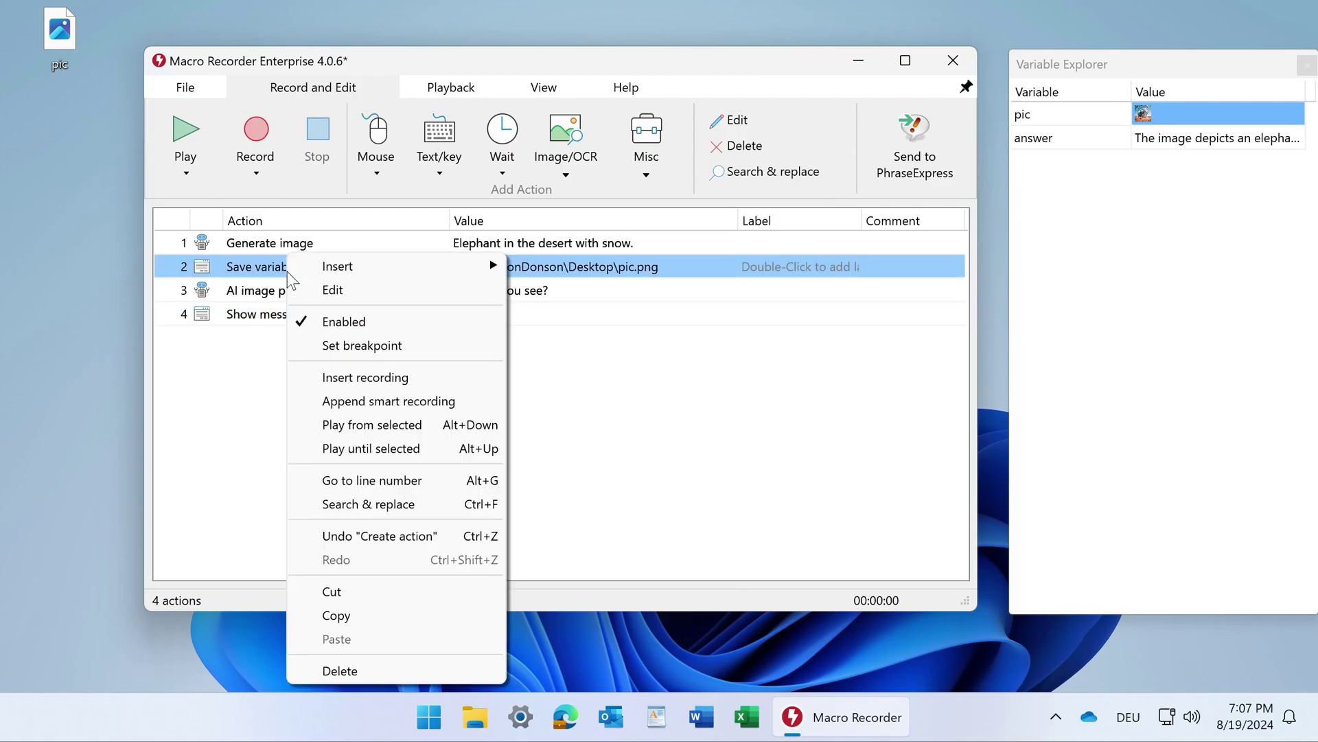
click(379, 345)
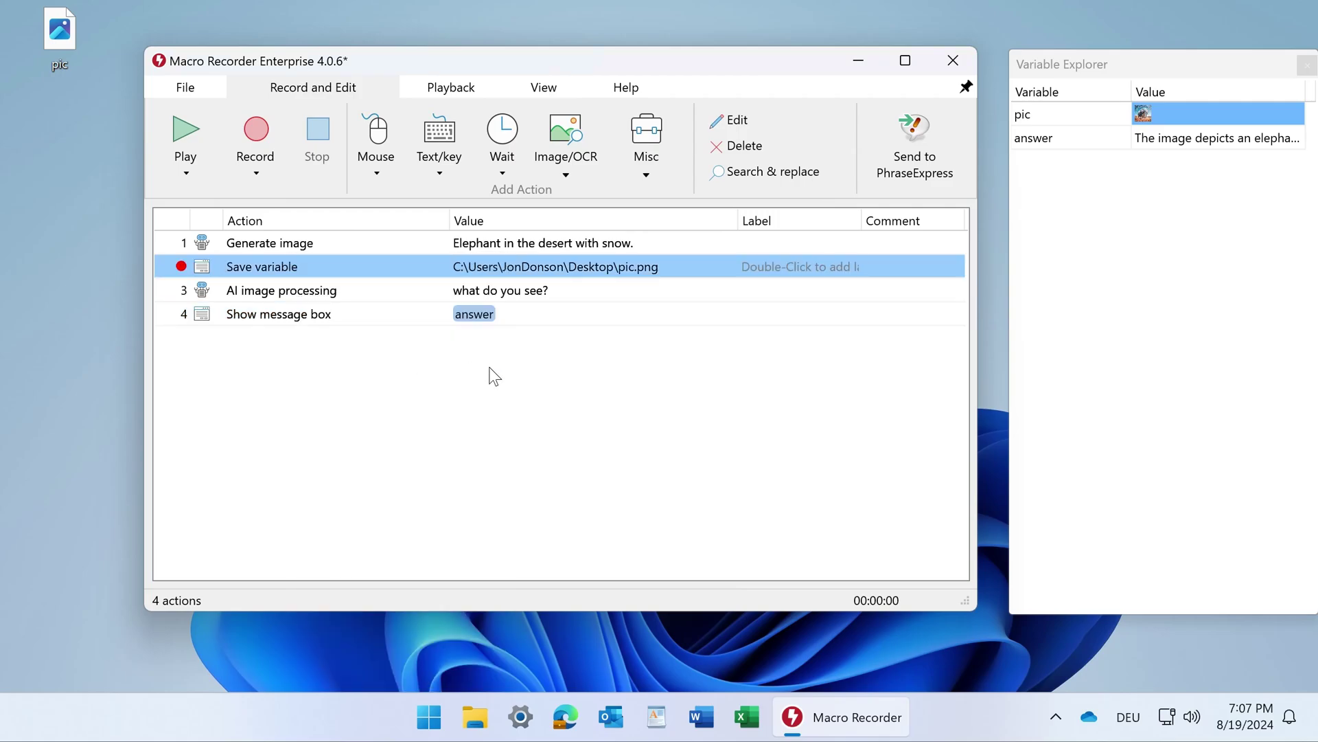
click(186, 172)
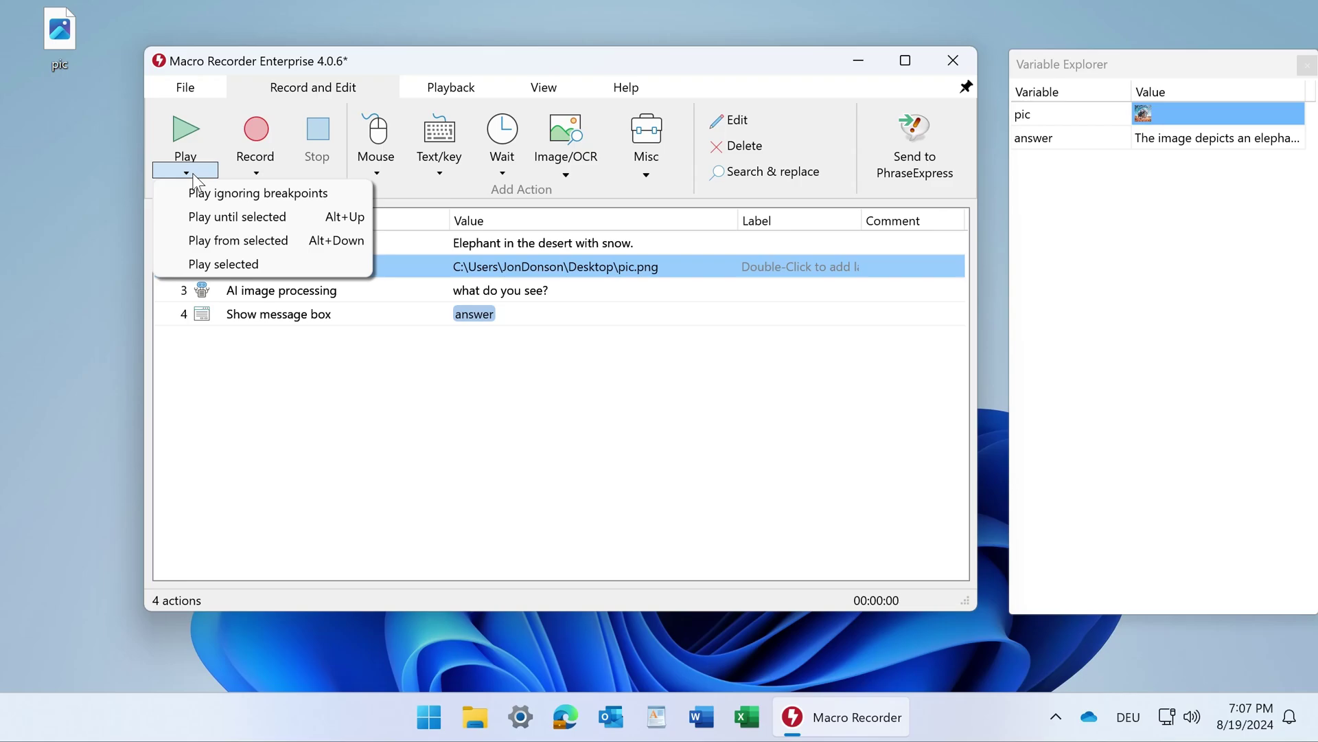
click(673, 439)
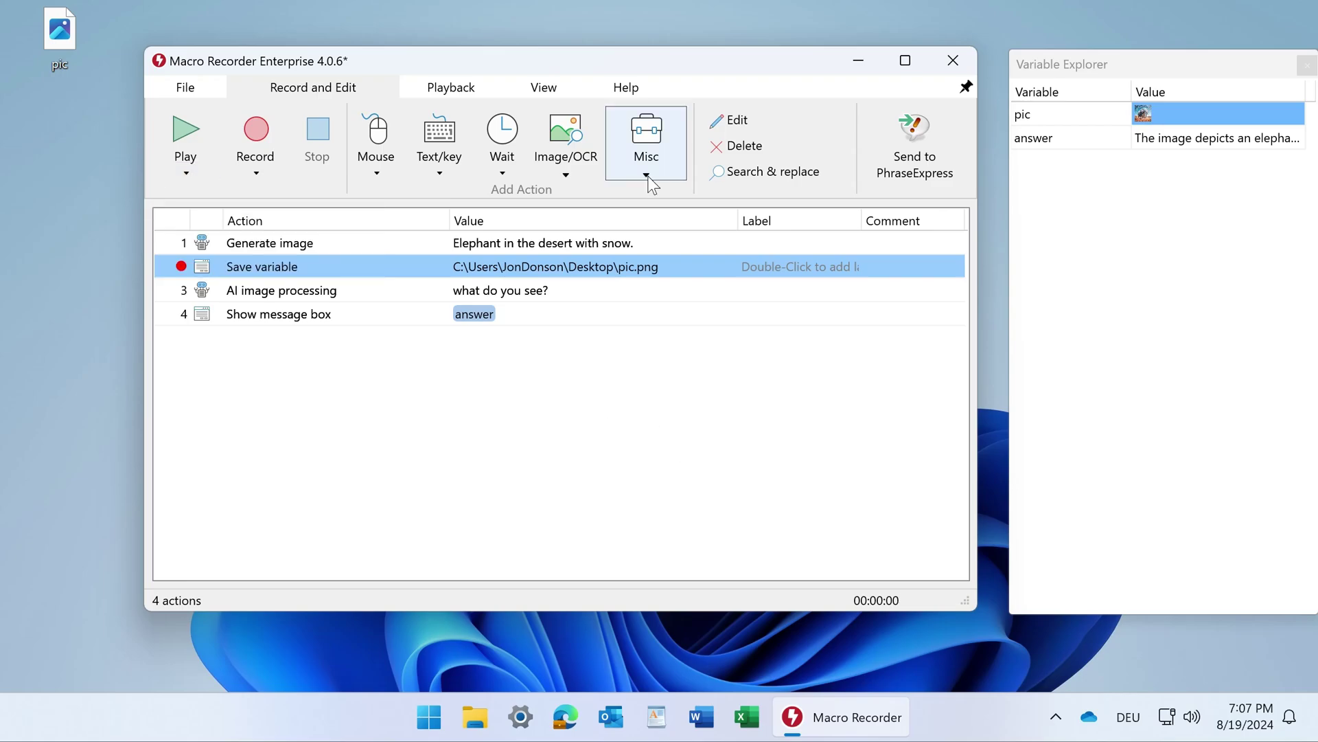
click(646, 145)
click(706, 199)
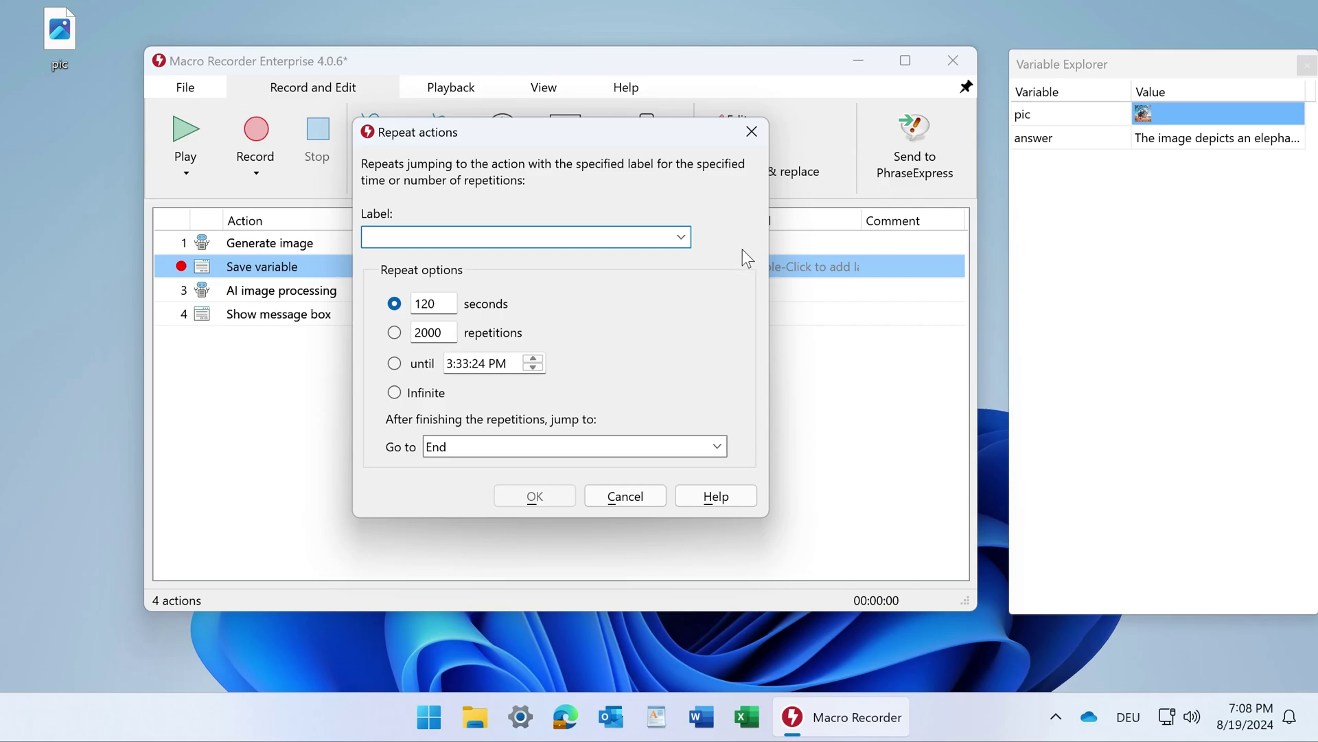
click(645, 502)
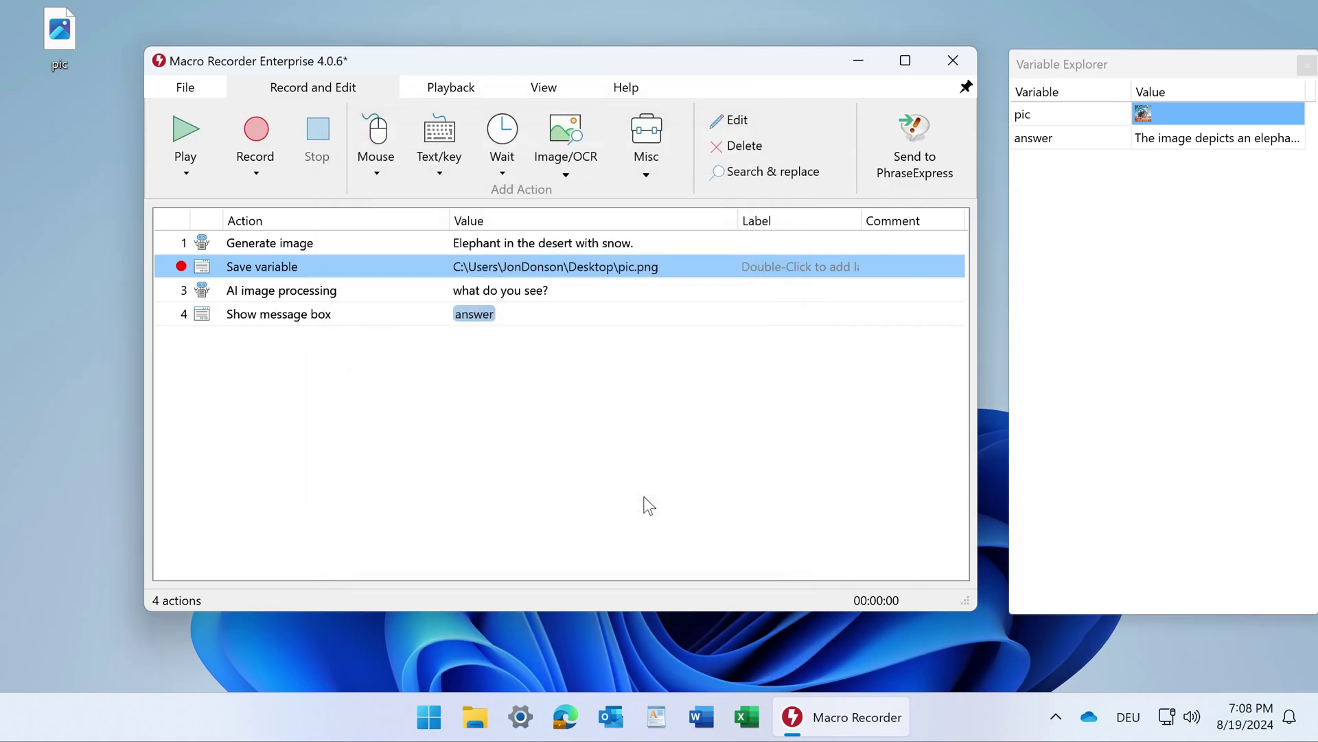
click(644, 167)
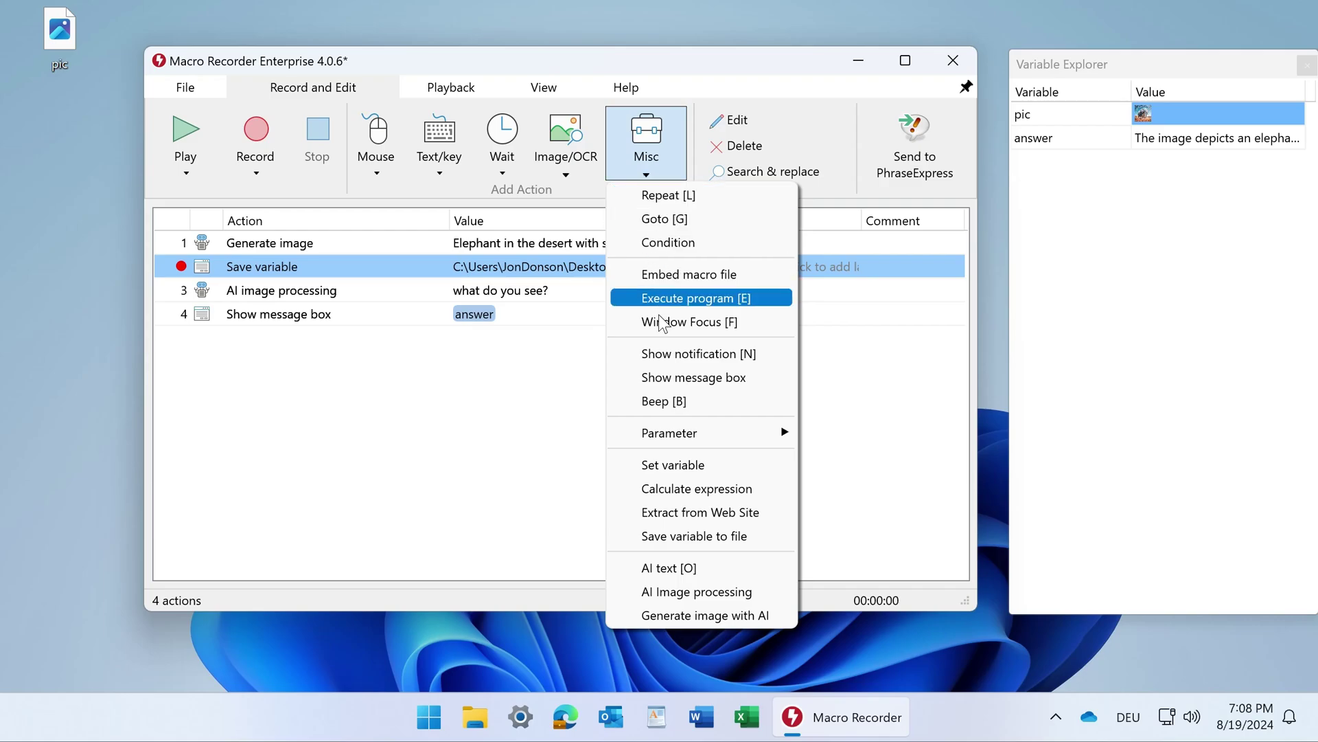
click(659, 377)
click(523, 354)
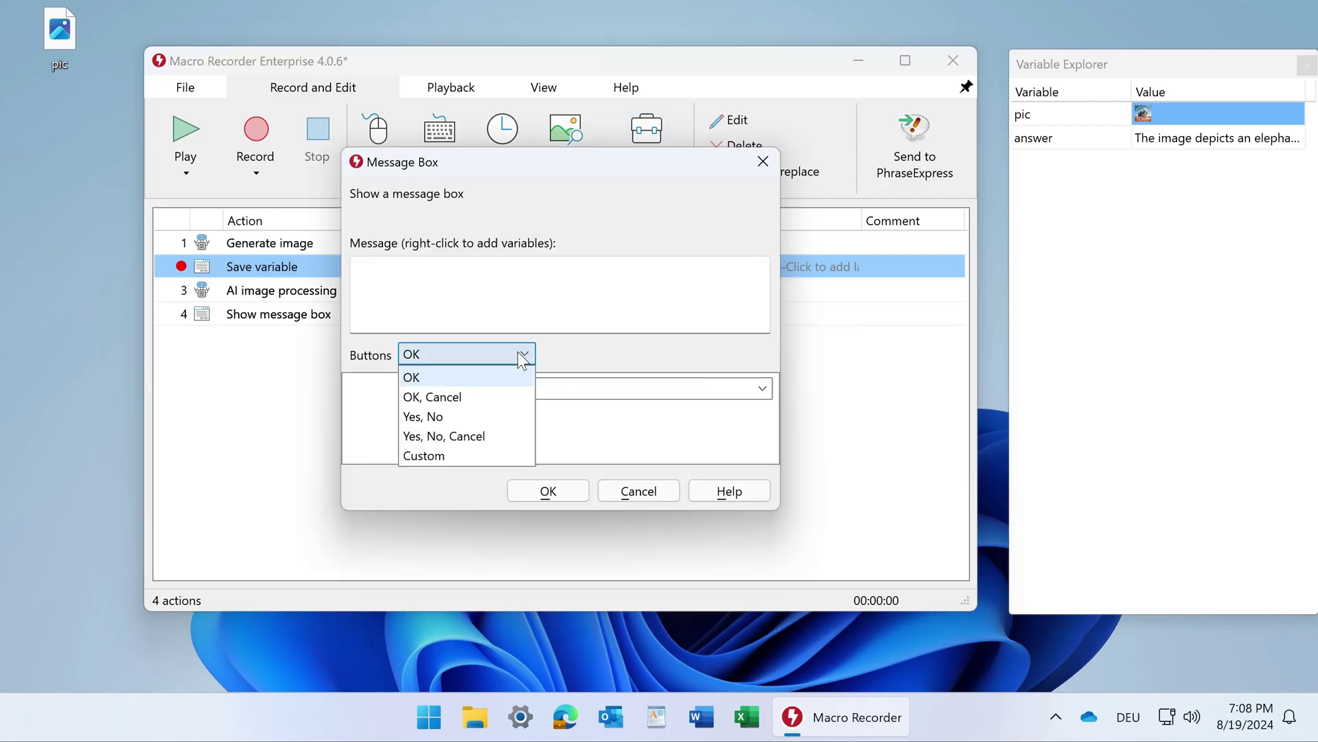
key(Escape)
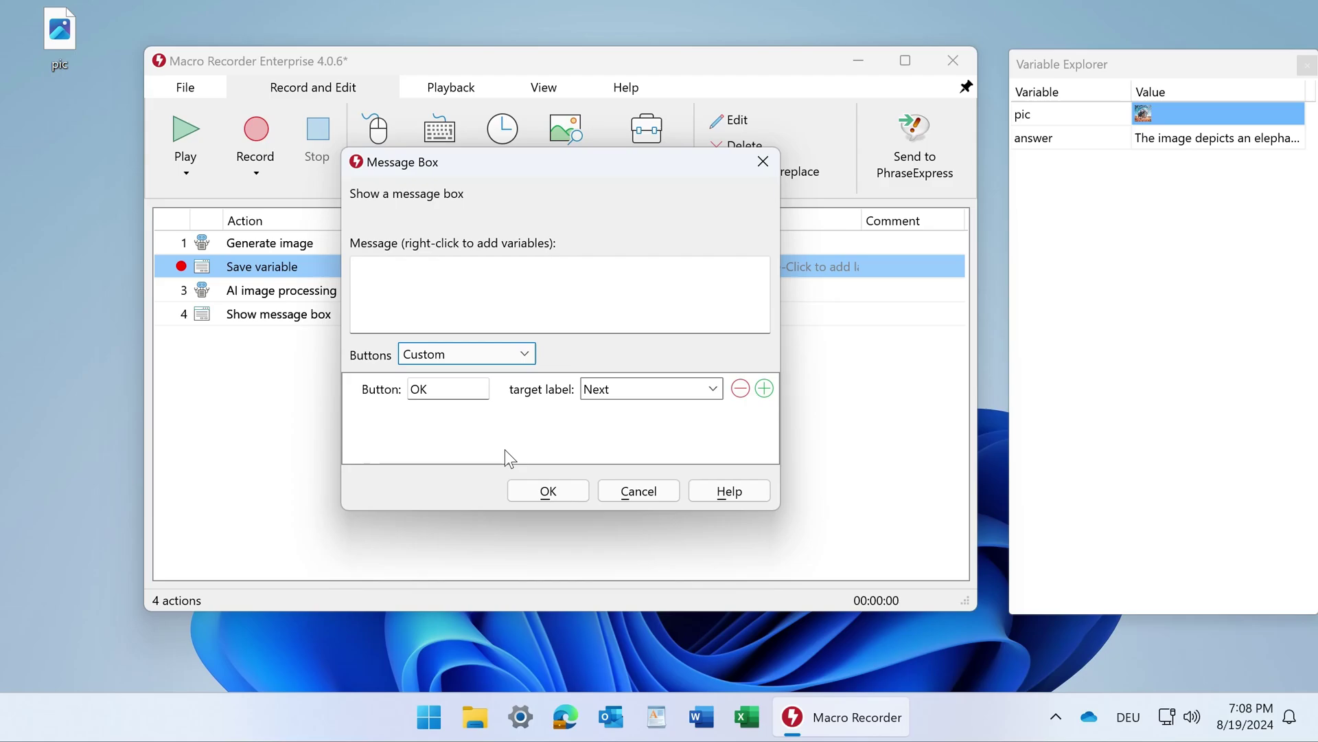
click(764, 389)
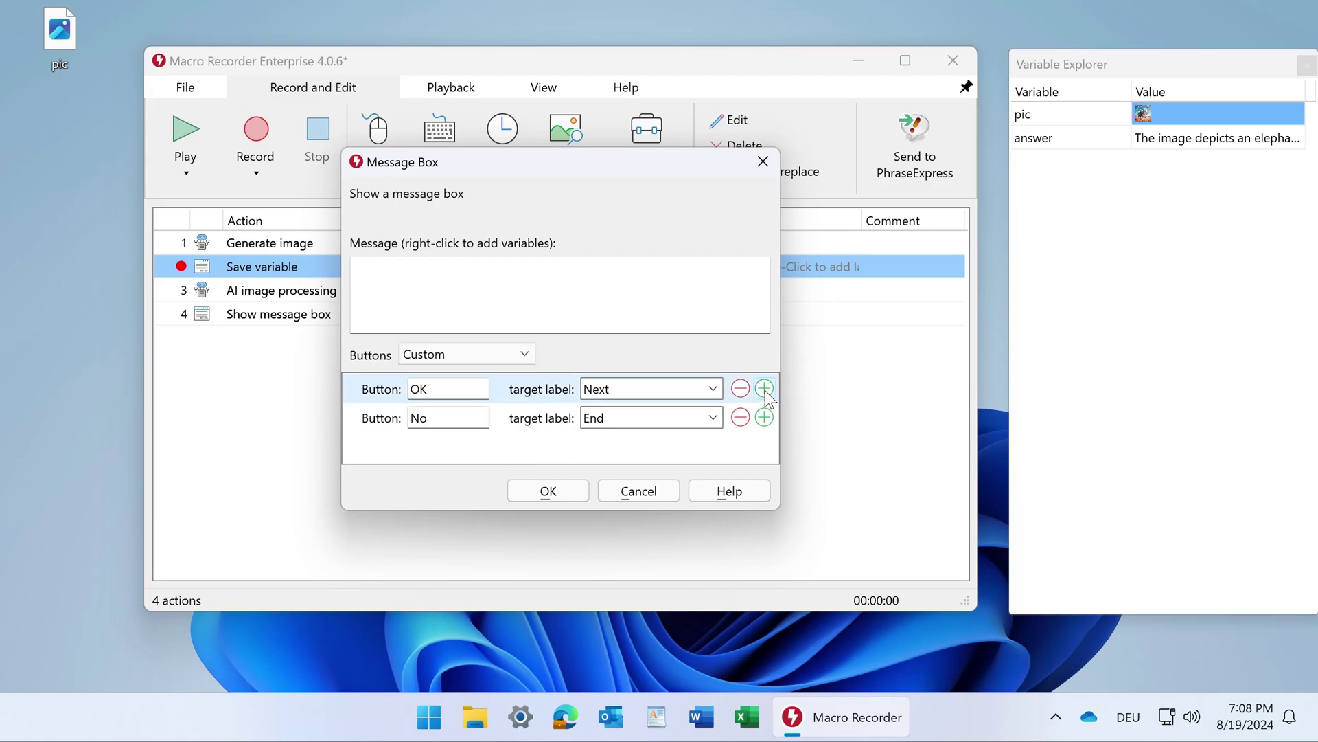
click(765, 418)
click(764, 447)
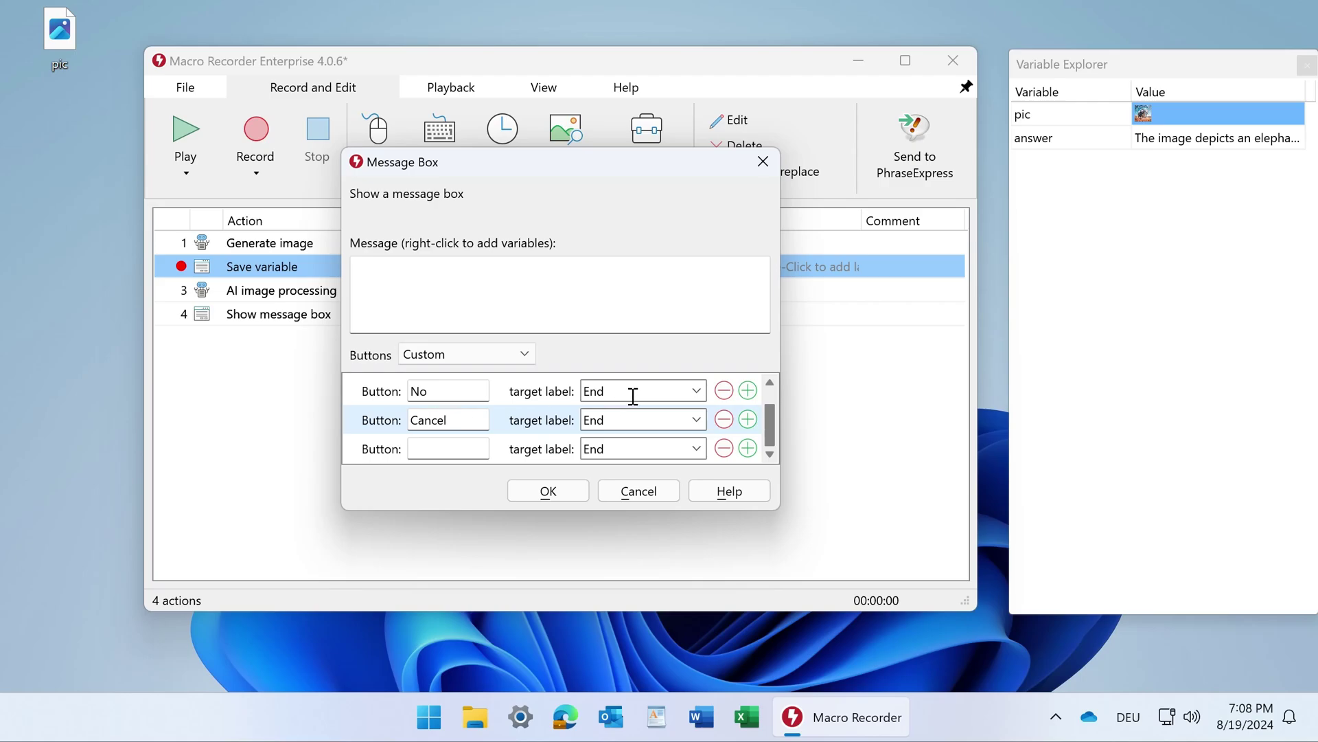
click(636, 492)
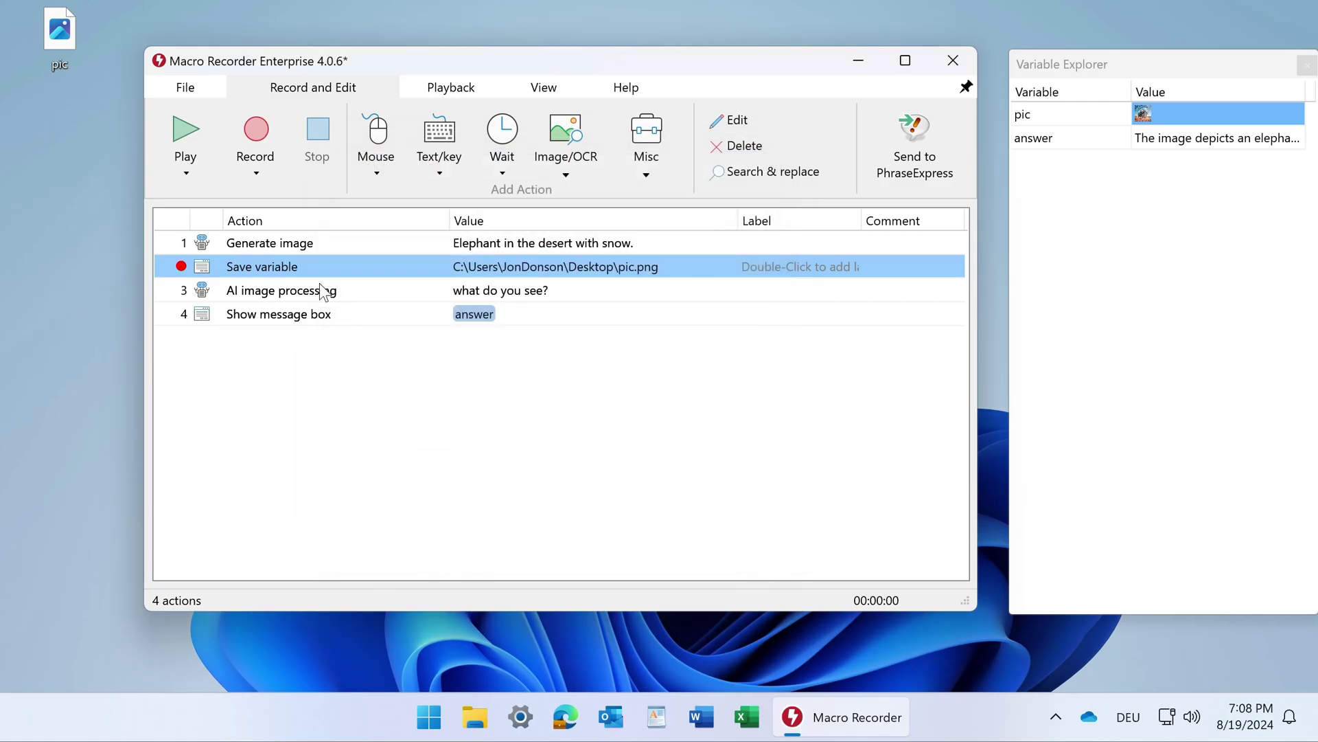
Open Settings on the AI page with Ollama as engine, focusing the Configure button.
click(198, 89)
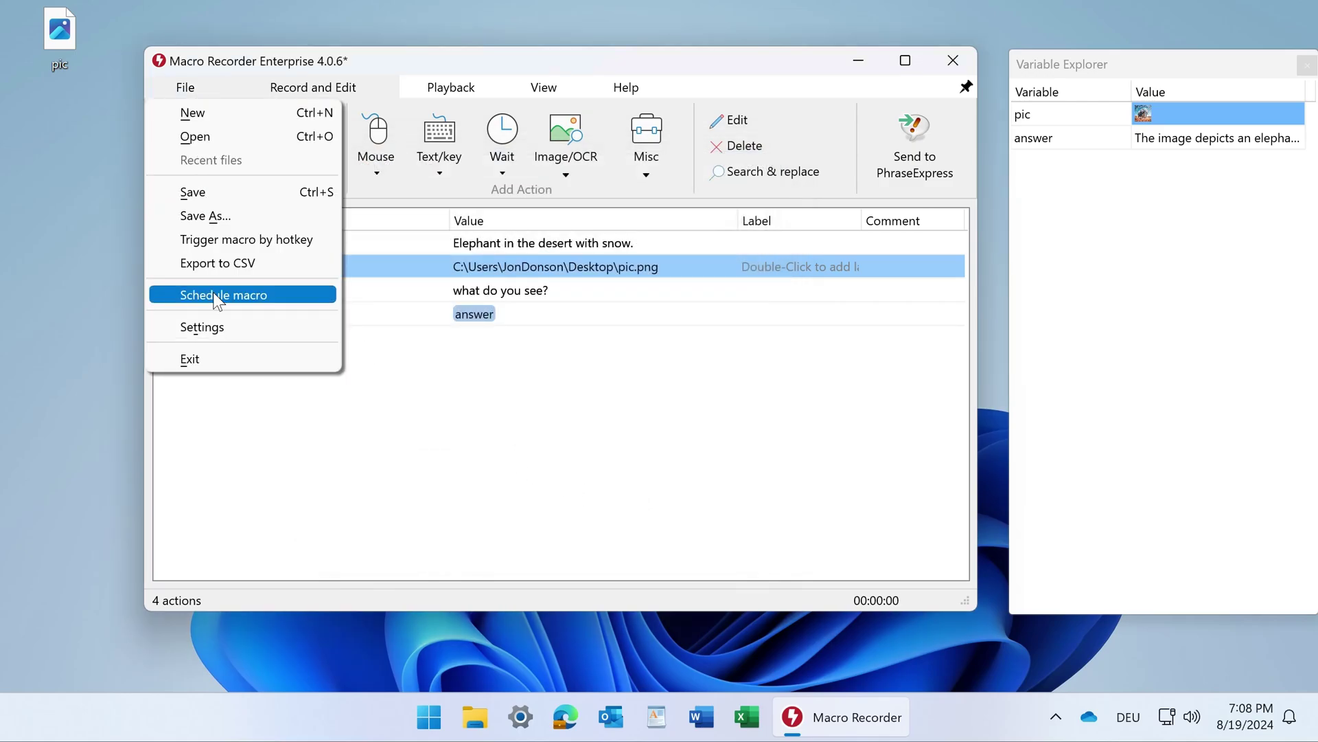
click(229, 324)
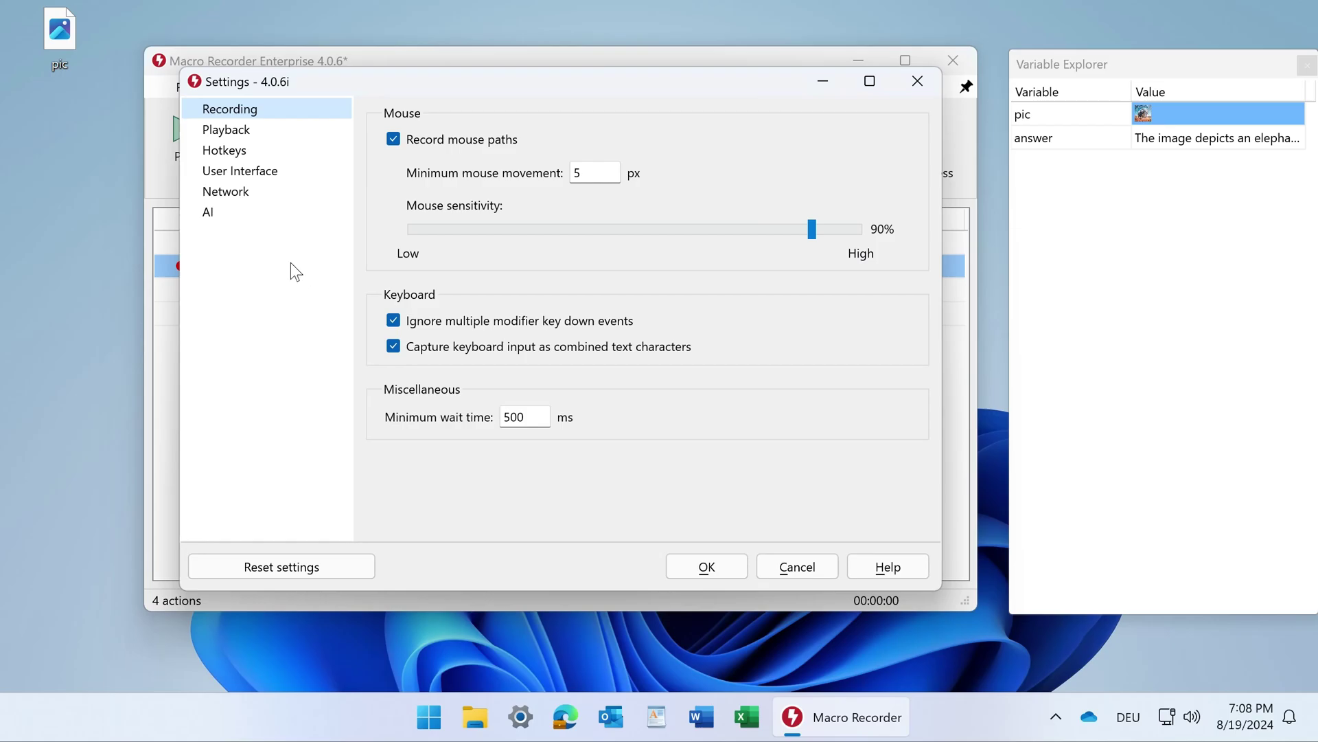
click(240, 210)
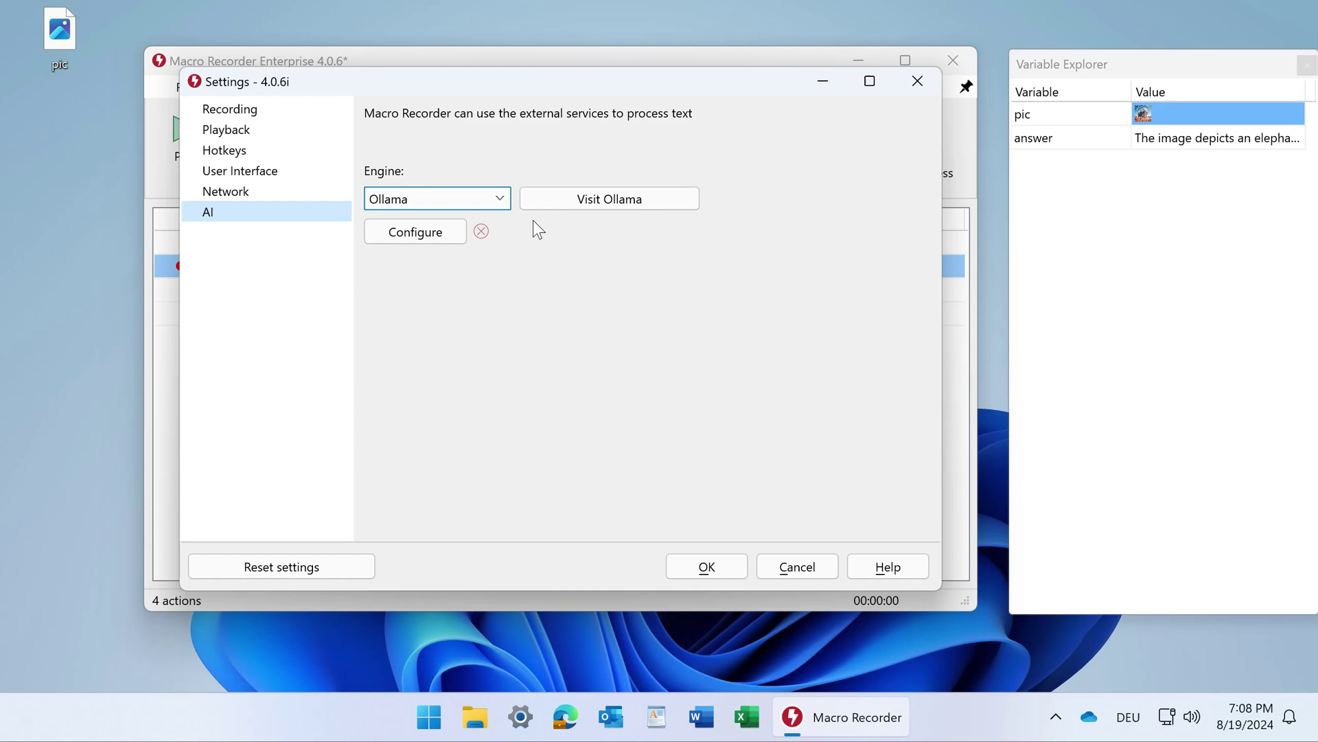
key(Tab)
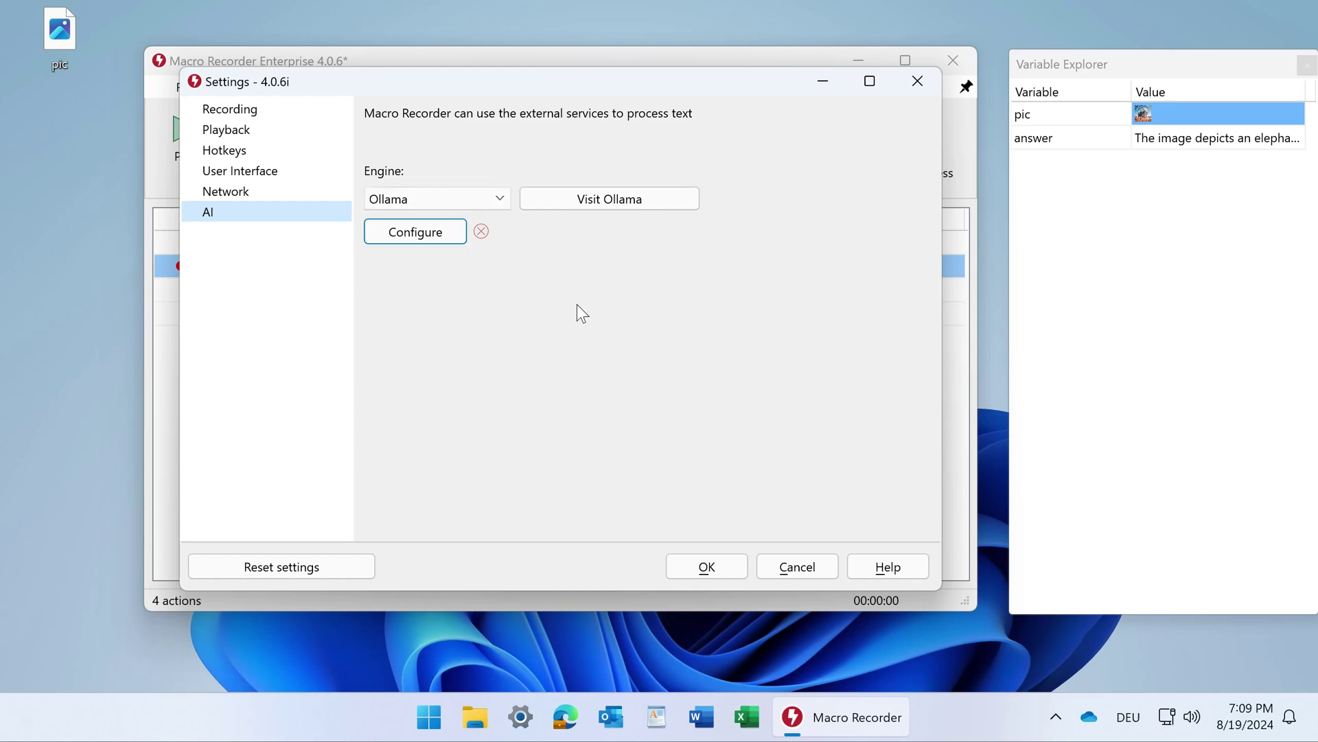